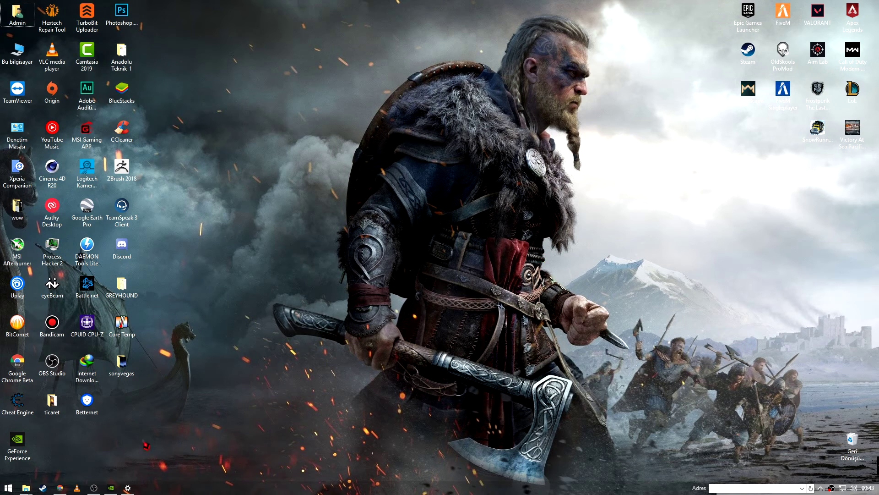
Step: Bring up GeForce Experience to view the available Game Ready Driver update and put it away again
{"action": "left_click", "coordinate": [119, 488]}
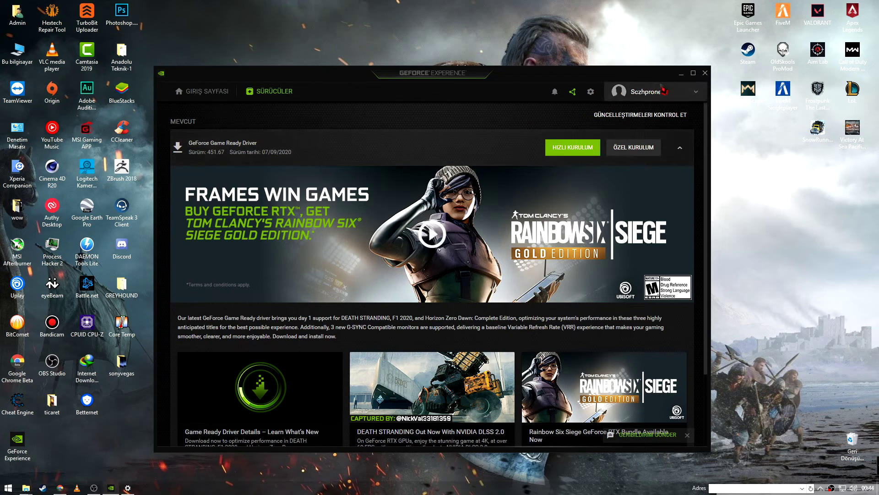
{"action": "left_click", "coordinate": [681, 74]}
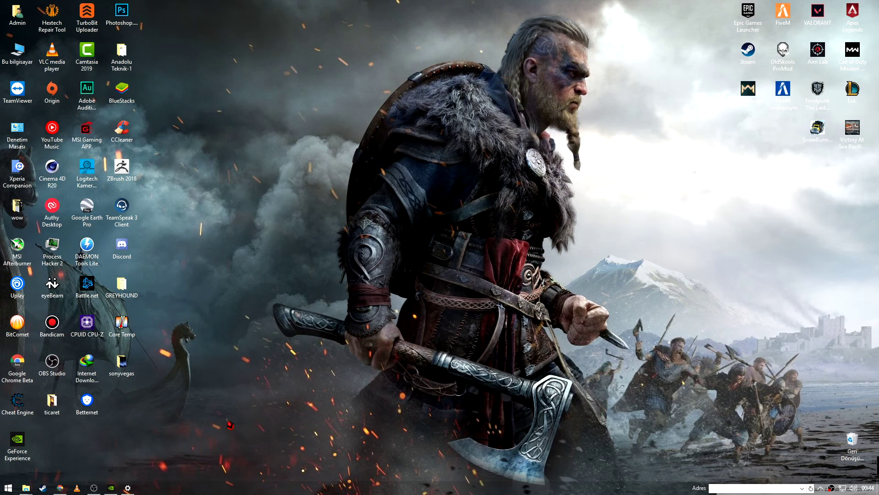
{"action": "key", "text": "super+r"}
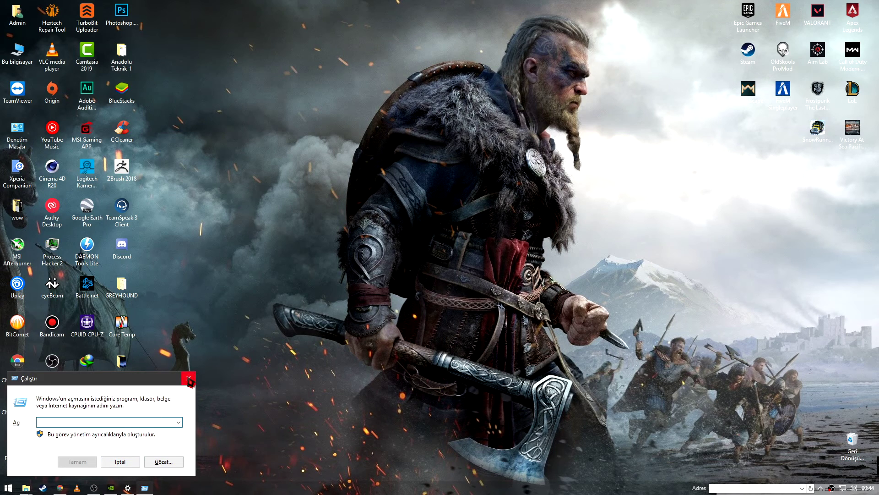
{"action": "left_click", "coordinate": [188, 378]}
{"action": "left_click", "coordinate": [8, 488]}
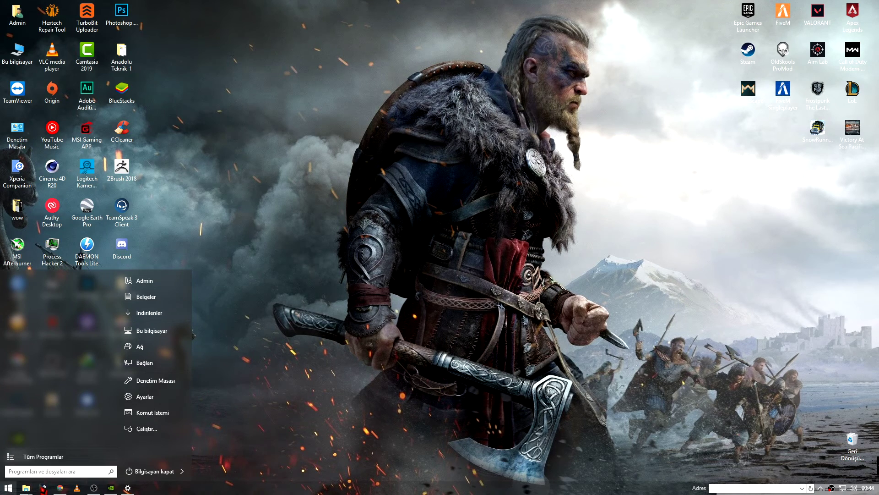
{"action": "left_click", "coordinate": [398, 340]}
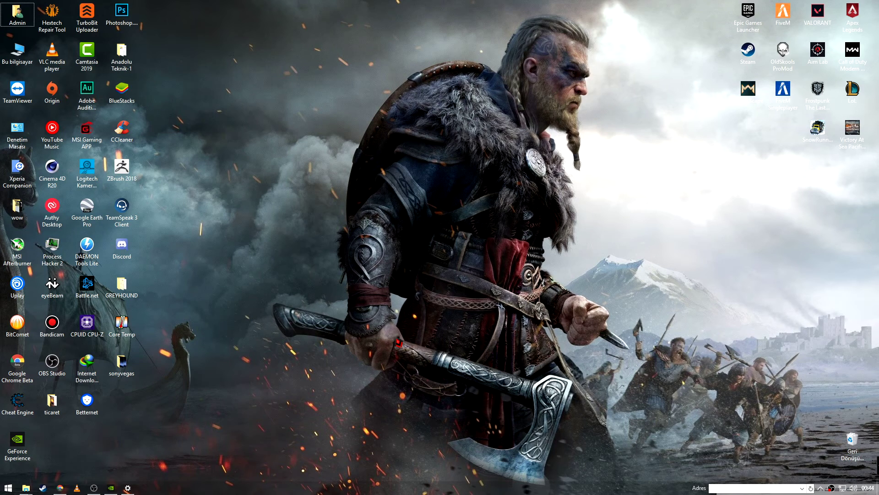
Step: Run dxdiag and examine the graphics card's details on the display page of the DirectX Diagnostic Tool
{"action": "key", "text": "super+r"}
{"action": "type", "text": "dx"}
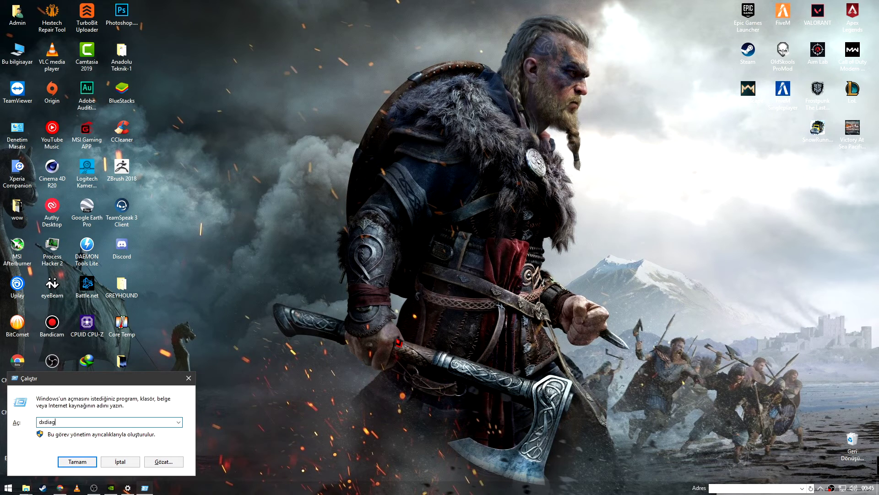
{"action": "key", "text": "Return"}
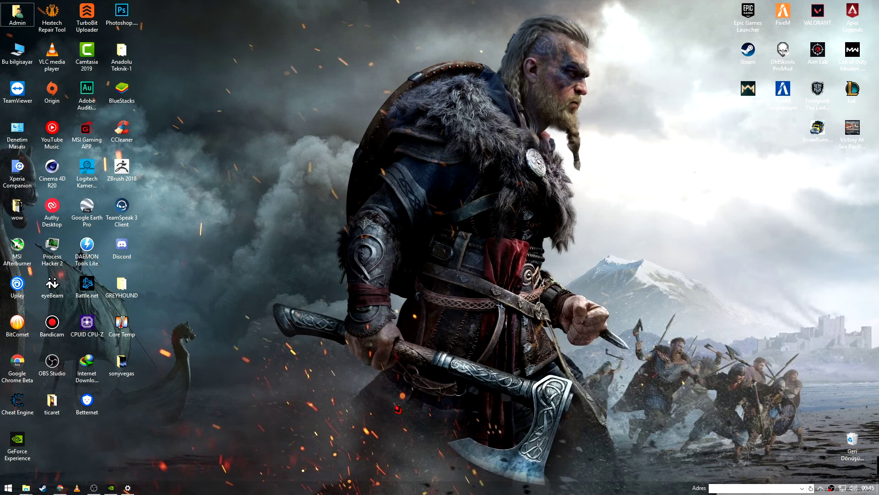
{"action": "key", "text": "super+r"}
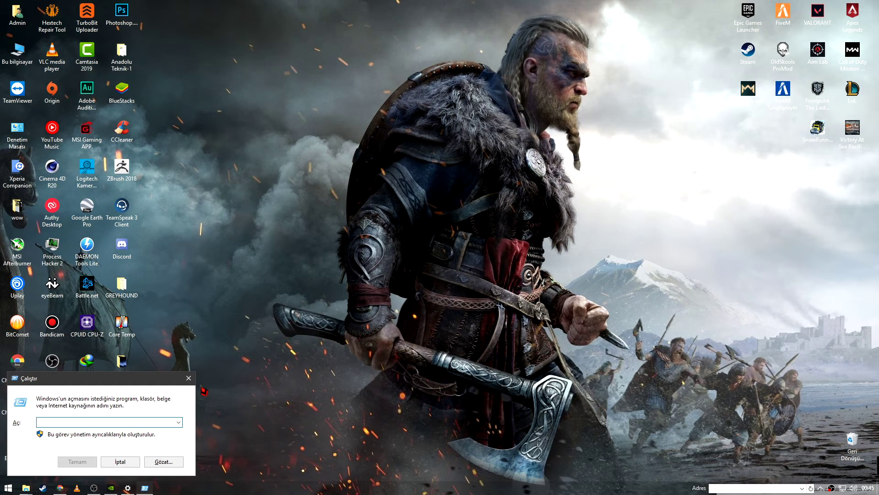
{"action": "type", "text": "dx"}
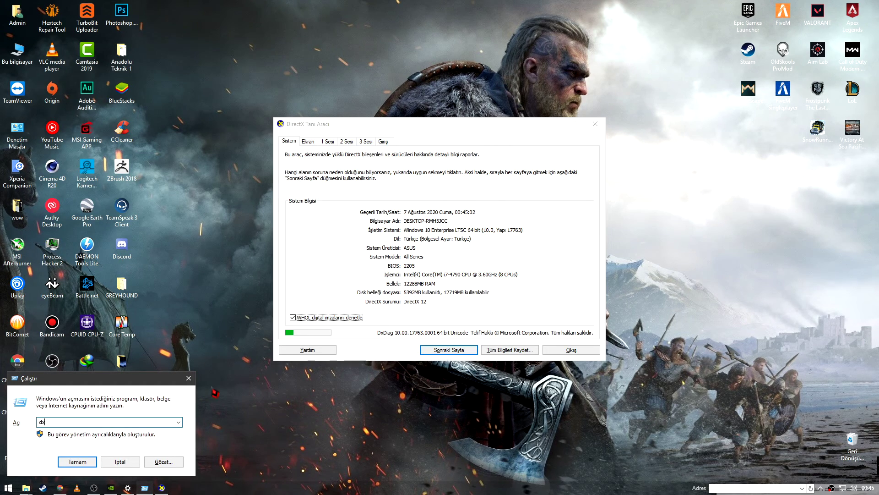
{"action": "left_click", "coordinate": [188, 377]}
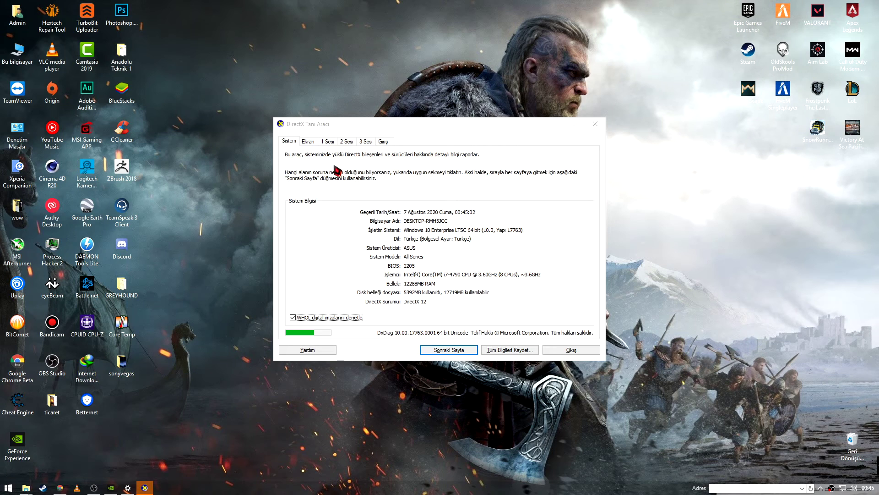
{"action": "left_click", "coordinate": [313, 145]}
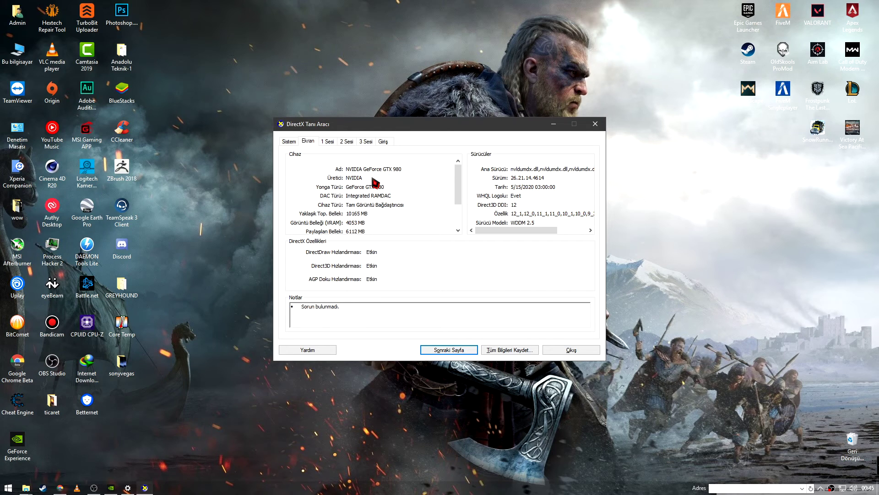
{"action": "left_click", "coordinate": [595, 125]}
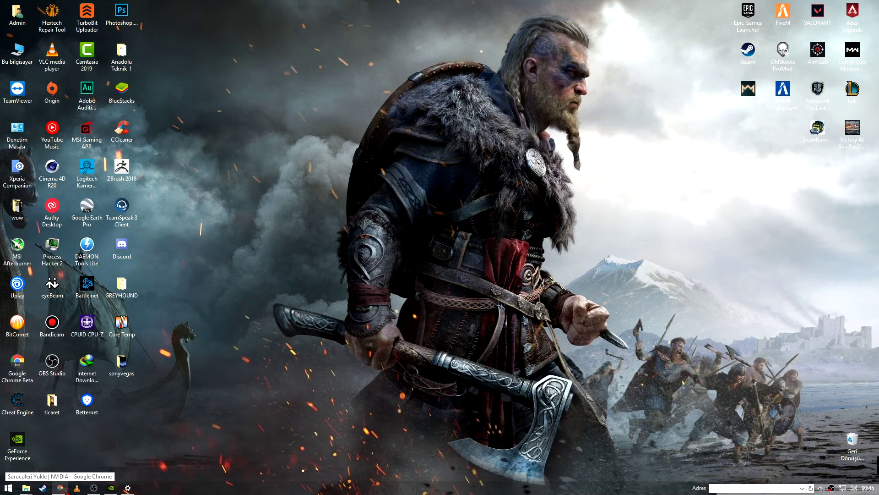
Step: In Chrome, set NVIDIA's manual driver search to the GeForce 900 Series and the GeForce GTX 980
{"action": "left_click", "coordinate": [64, 489]}
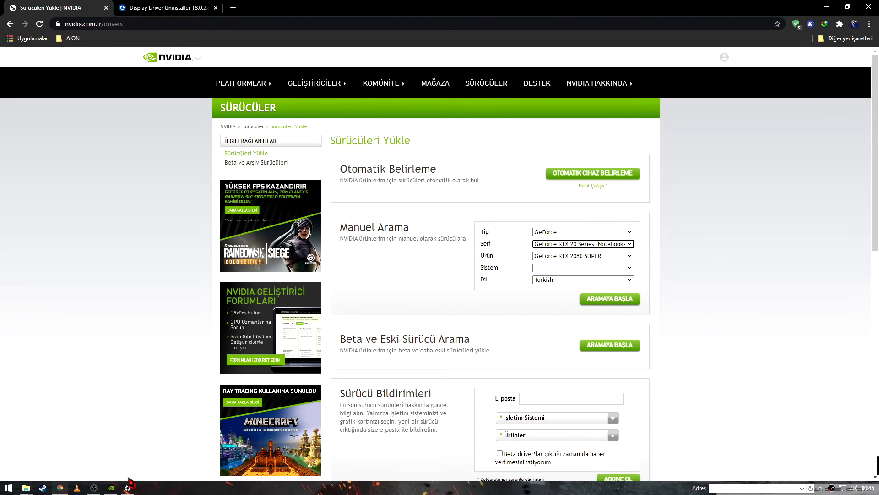
{"action": "left_click", "coordinate": [128, 487]}
{"action": "left_click", "coordinate": [128, 487]}
{"action": "left_click", "coordinate": [575, 233]}
{"action": "left_click", "coordinate": [580, 247]}
{"action": "left_click", "coordinate": [581, 244]}
{"action": "left_click", "coordinate": [582, 245]}
{"action": "left_click", "coordinate": [582, 245]}
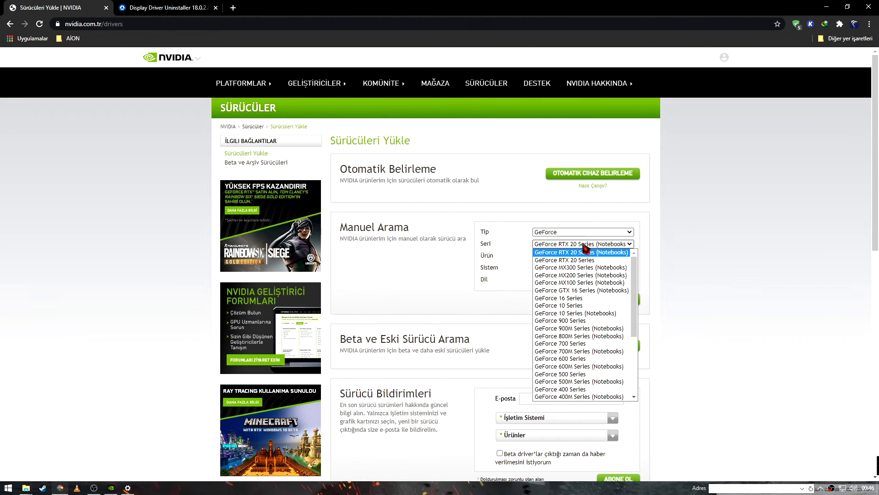
{"action": "left_click", "coordinate": [585, 320]}
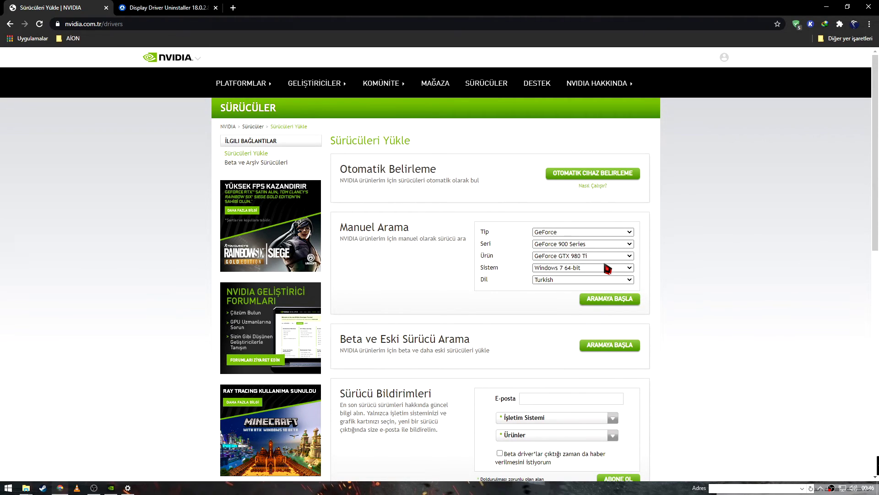
{"action": "left_click", "coordinate": [606, 257]}
{"action": "left_click", "coordinate": [585, 272]}
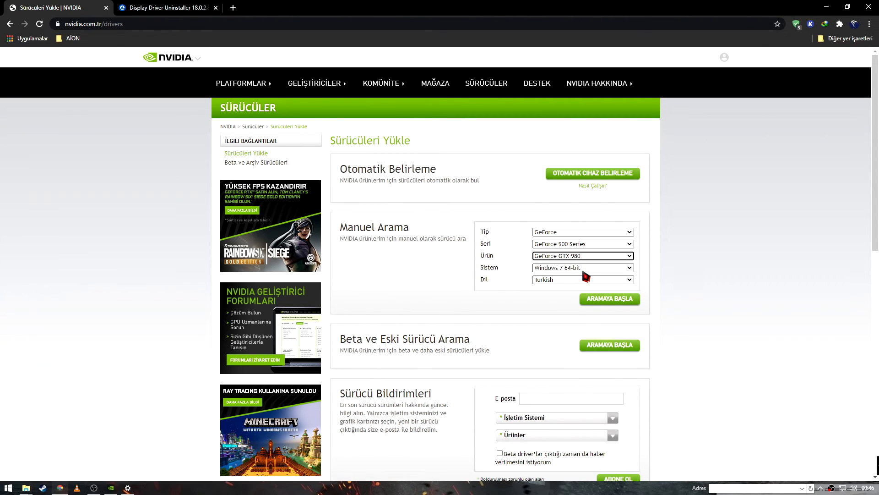
Step: Run dxdiag again to look up the Windows version needed for the driver search's system option
{"action": "left_click", "coordinate": [576, 268]}
{"action": "left_click", "coordinate": [576, 271]}
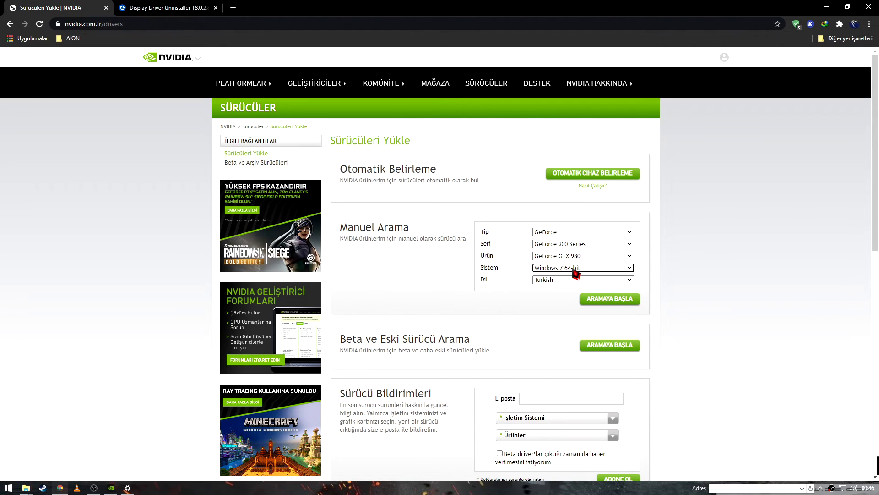
{"action": "left_click", "coordinate": [8, 487]}
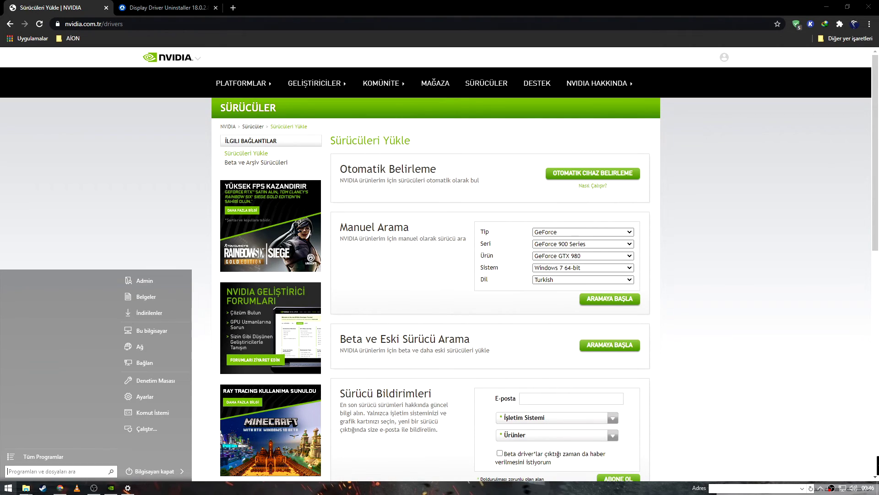
{"action": "type", "text": "dxdia"}
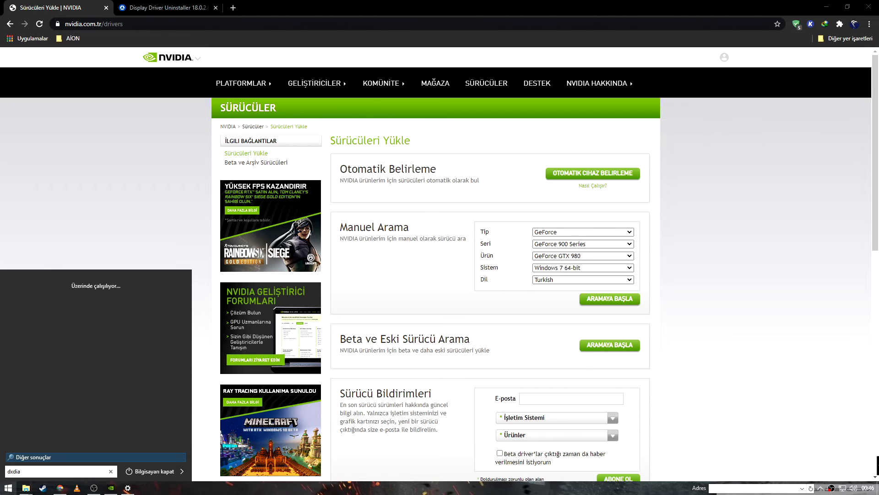
{"action": "type", "text": "g"}
{"action": "key", "text": "Return"}
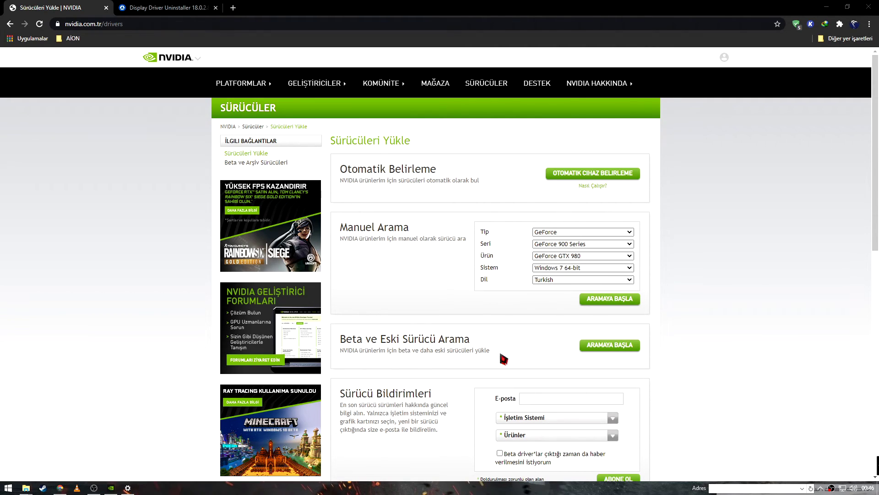
Step: Set the driver search's operating system to Windows 10 64-bit and search for the Turkish-language driver
{"action": "left_click", "coordinate": [575, 269]}
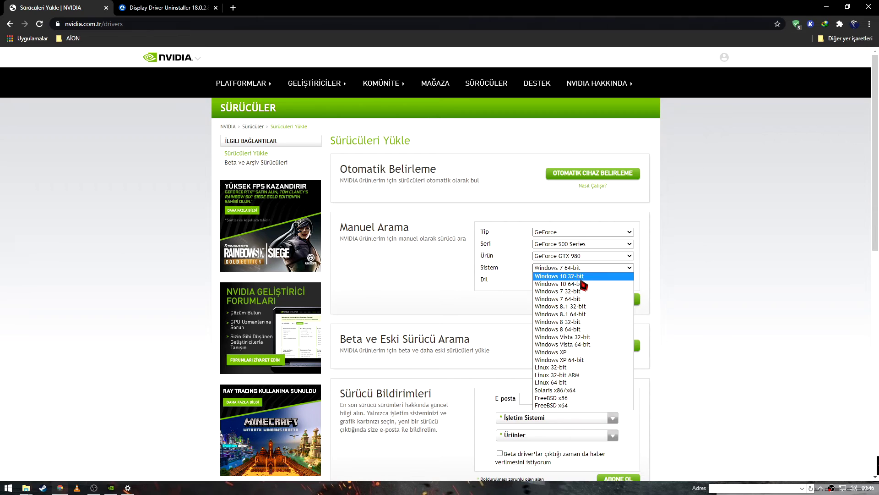
{"action": "left_click", "coordinate": [583, 284]}
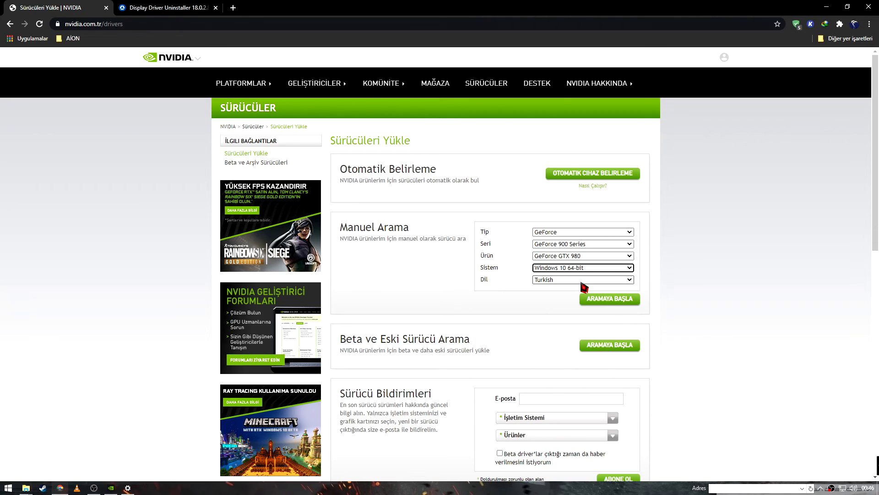
{"action": "left_click", "coordinate": [584, 281]}
{"action": "left_click", "coordinate": [586, 281]}
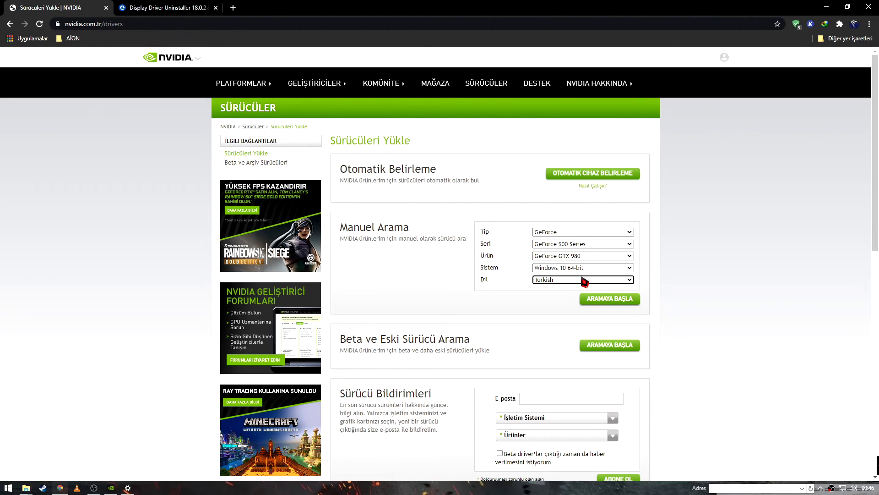
{"action": "left_click", "coordinate": [614, 301]}
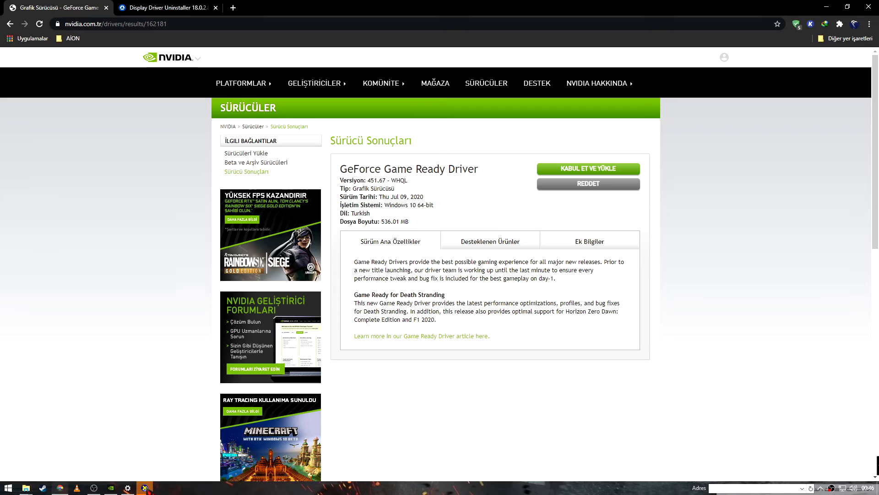
Step: Check the graphics card and operating system details in the DirectX Diagnostic Tool, then close it
{"action": "left_click", "coordinate": [145, 488]}
{"action": "left_click_drag", "start_coordinate": [407, 128], "coordinate": [489, 161]}
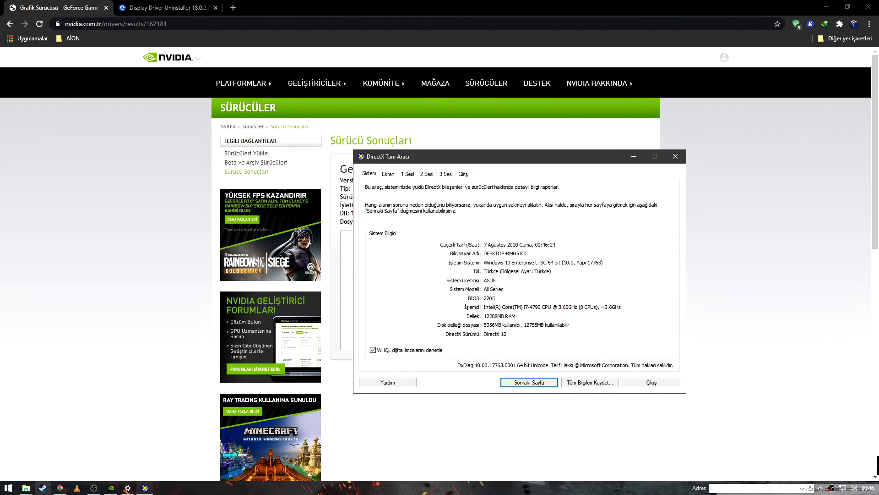
{"action": "left_click", "coordinate": [389, 174]}
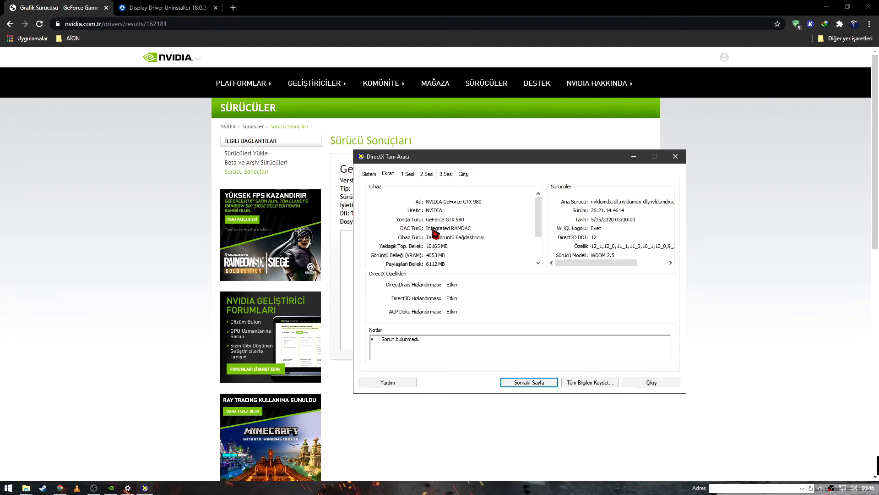
{"action": "left_click", "coordinate": [371, 174]}
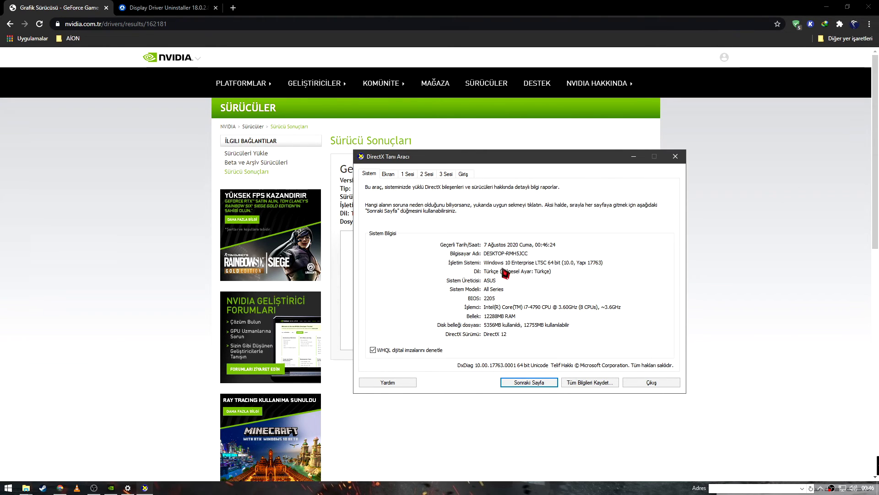
{"action": "left_click", "coordinate": [675, 157]}
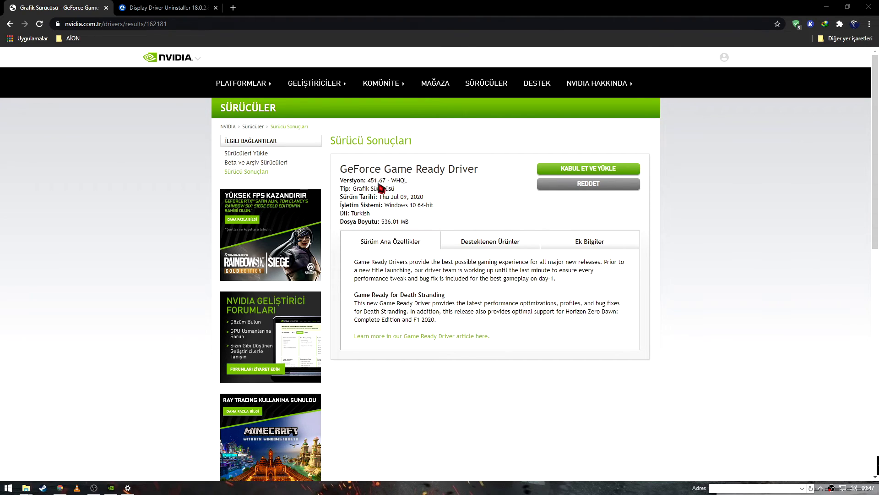
Step: Compare the driver offered in GeForce Experience with the one on the NVIDIA site, including its file size
{"action": "left_click", "coordinate": [110, 488]}
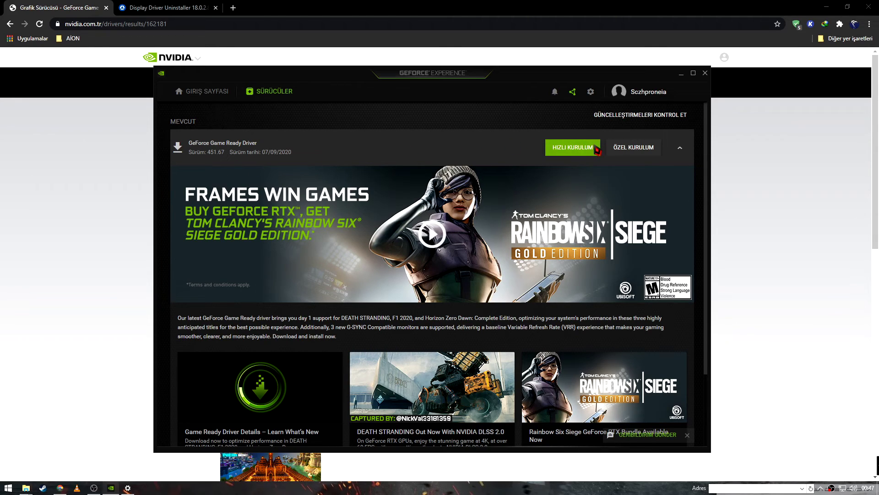
{"action": "left_click", "coordinate": [681, 75]}
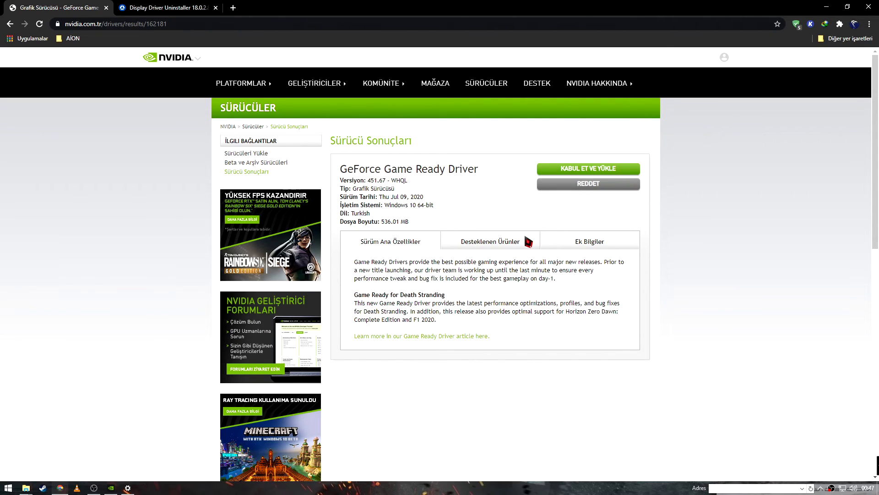
{"action": "left_click_drag", "start_coordinate": [381, 222], "coordinate": [396, 223]}
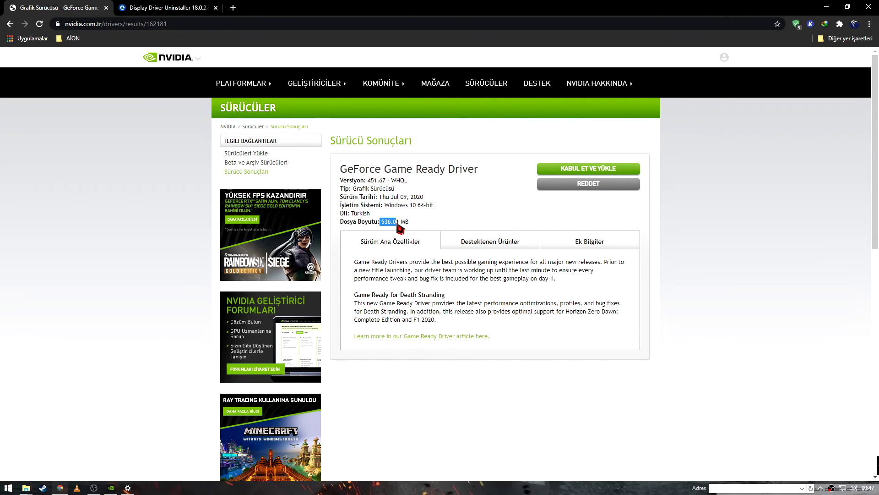
Step: Download the GeForce Game Ready Driver 451.67 and view the saved installer in its download folder
{"action": "left_click", "coordinate": [590, 170]}
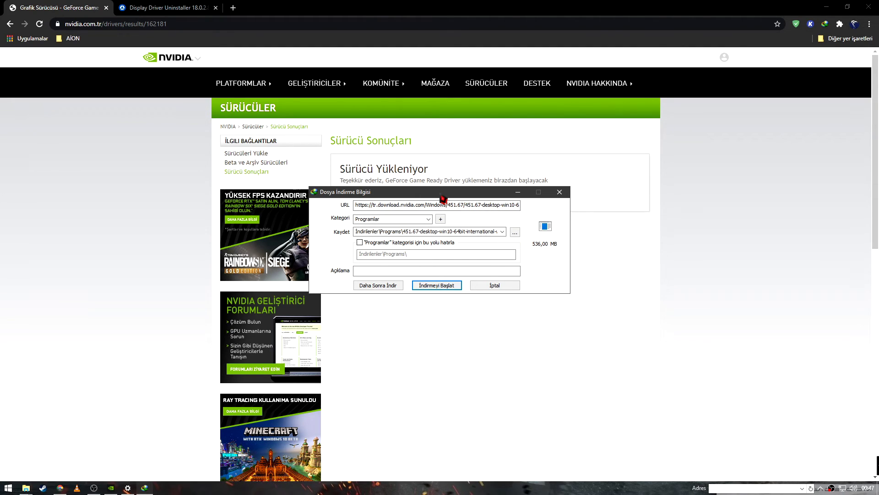
{"action": "left_click_drag", "start_coordinate": [444, 196], "coordinate": [608, 199]}
{"action": "left_click", "coordinate": [597, 290]}
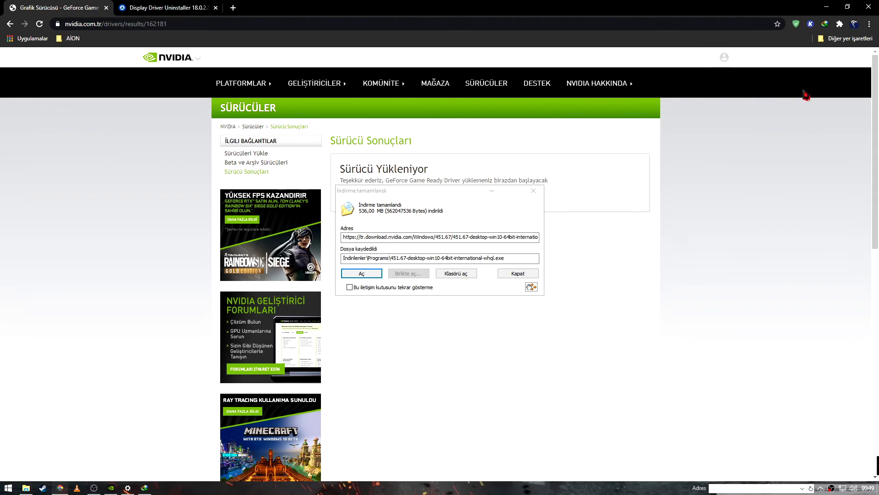
{"action": "left_click", "coordinate": [458, 275]}
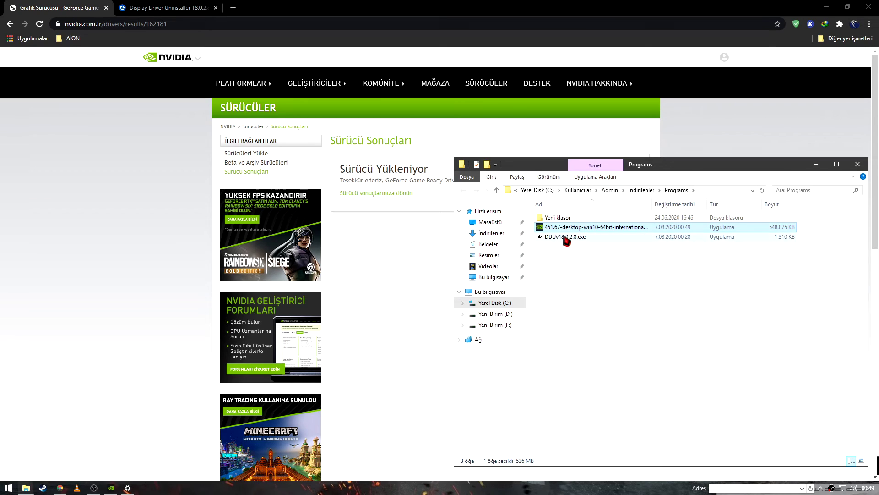
{"action": "left_click", "coordinate": [417, 262]}
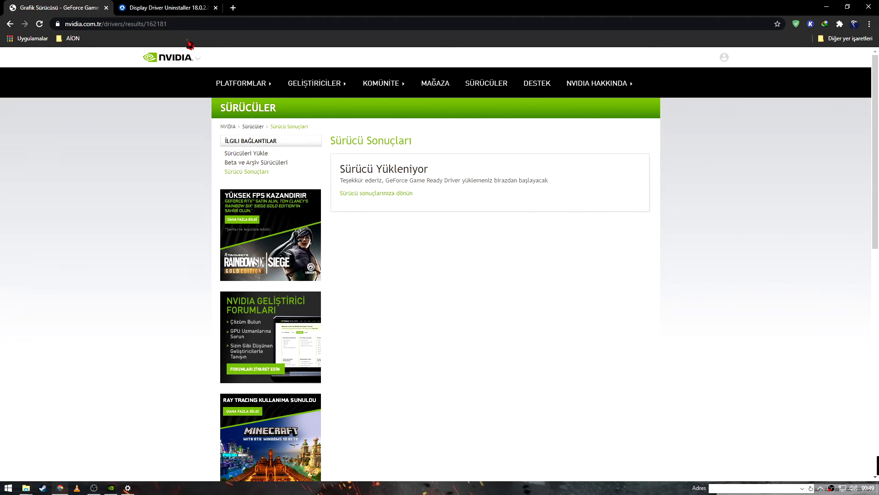
Step: Download Display Driver Uninstaller 18.0.2.8 from its TechSpot page, show the saved file in its folder, and minimize the browser
{"action": "left_click", "coordinate": [161, 9]}
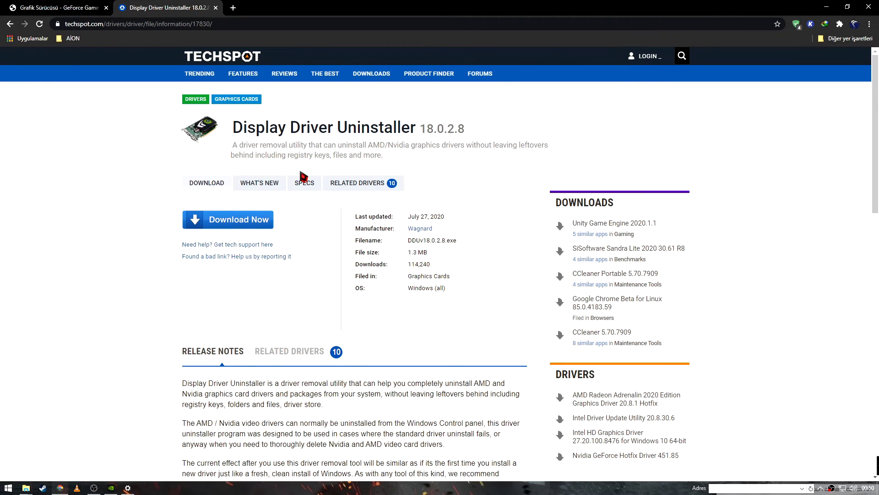
{"action": "left_click", "coordinate": [246, 223]}
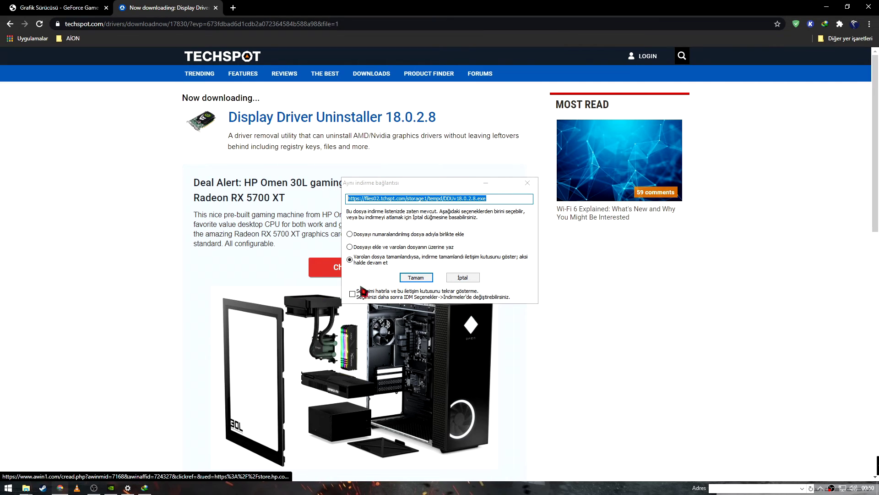
{"action": "left_click", "coordinate": [413, 278]}
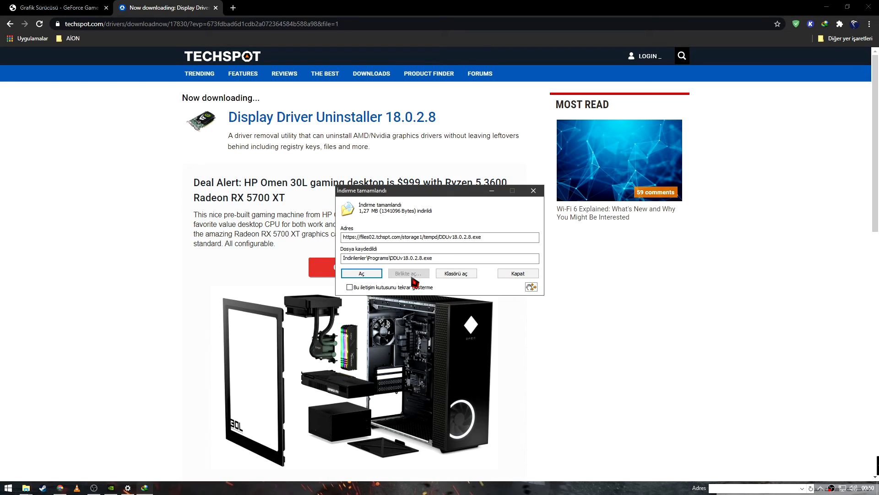
{"action": "left_click", "coordinate": [455, 274]}
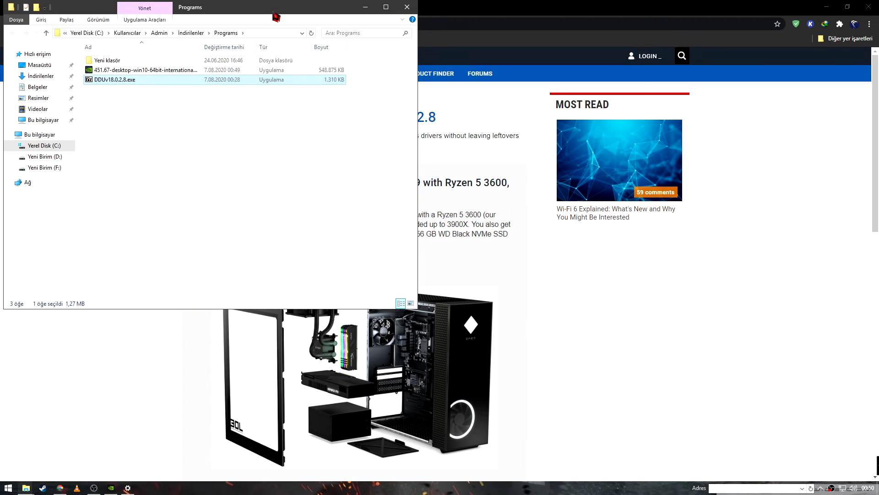
{"action": "left_click_drag", "start_coordinate": [275, 18], "coordinate": [480, 81]}
{"action": "left_click", "coordinate": [827, 6]}
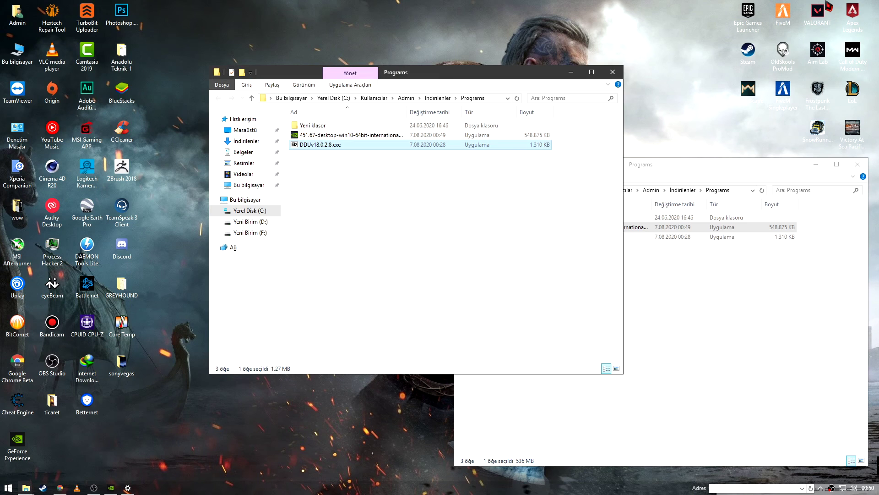
Step: Review the downloaded 451.67 driver installer and DDUv18.0.2.8.exe in the Programs folder
{"action": "left_click", "coordinate": [343, 167]}
{"action": "left_click", "coordinate": [322, 134]}
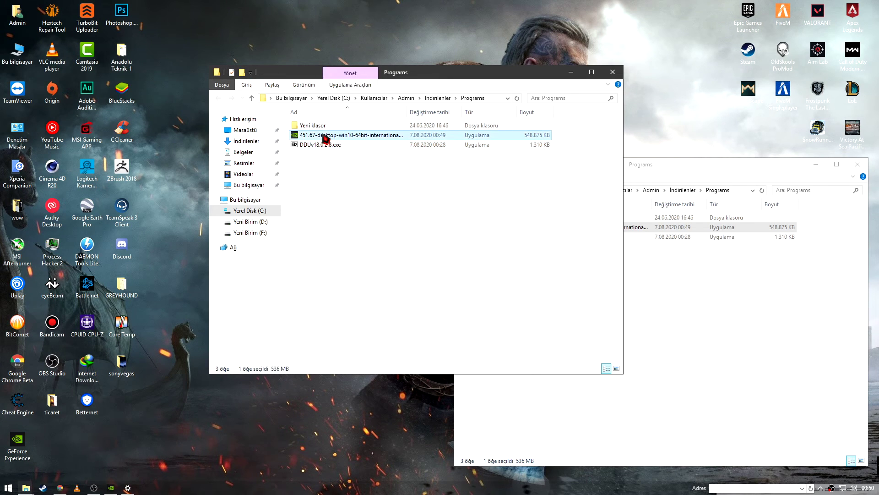
{"action": "left_click_drag", "start_coordinate": [425, 80], "coordinate": [427, 100]}
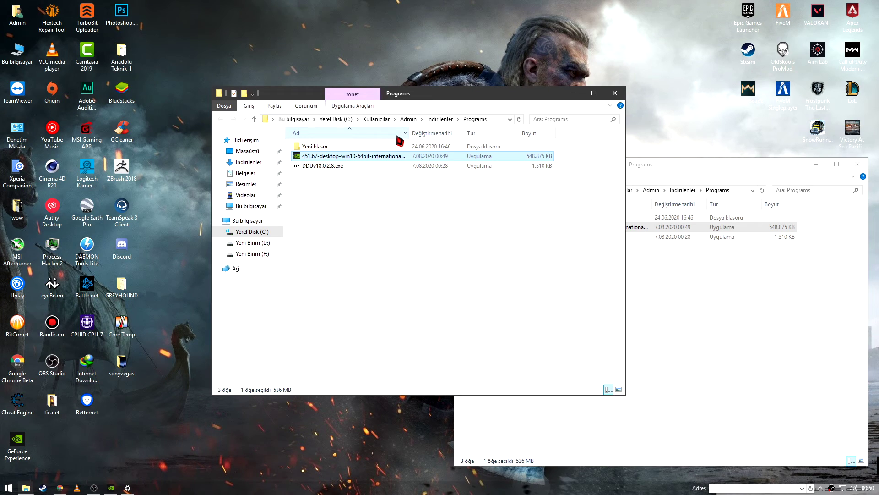
{"action": "left_click", "coordinate": [355, 182]}
{"action": "left_click", "coordinate": [328, 168]}
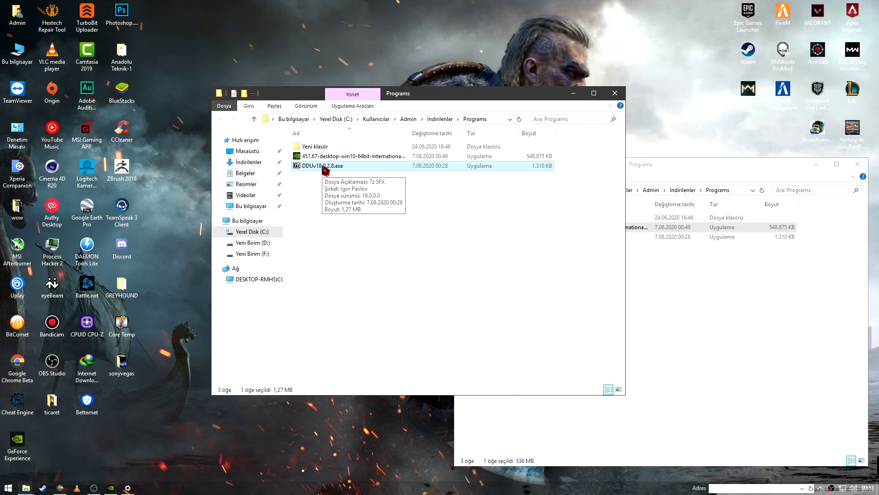
Step: Examine the Ethernet adapter's disable option in the Windows network connections, then close the connections window
{"action": "right_click", "coordinate": [843, 488]}
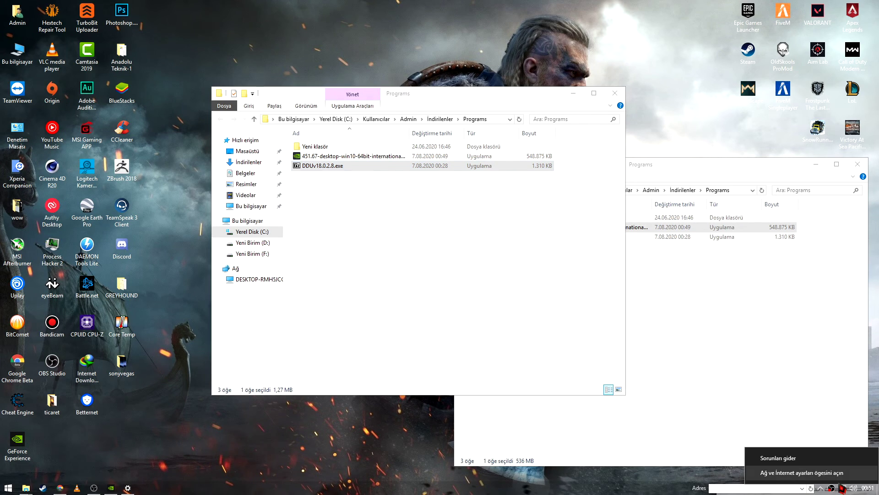
{"action": "left_click", "coordinate": [822, 473]}
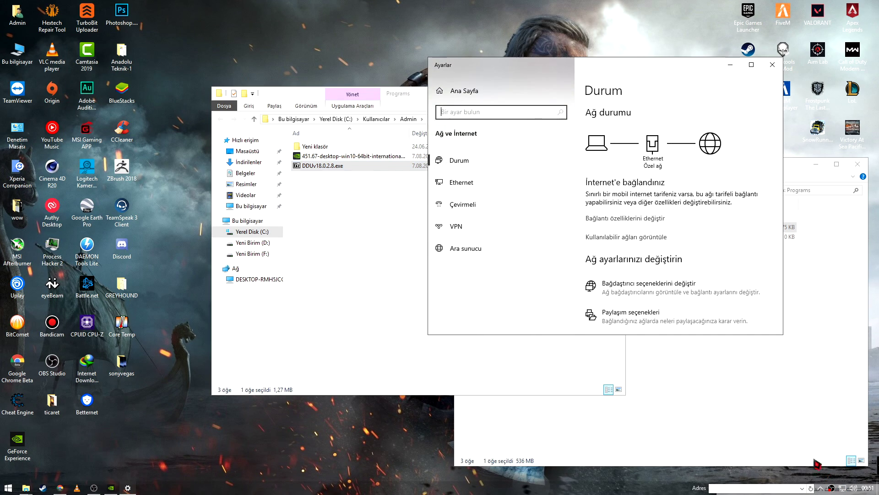
{"action": "scroll", "coordinate": [681, 277], "scroll_direction": "down", "scroll_amount": 1}
{"action": "left_click", "coordinate": [673, 250]}
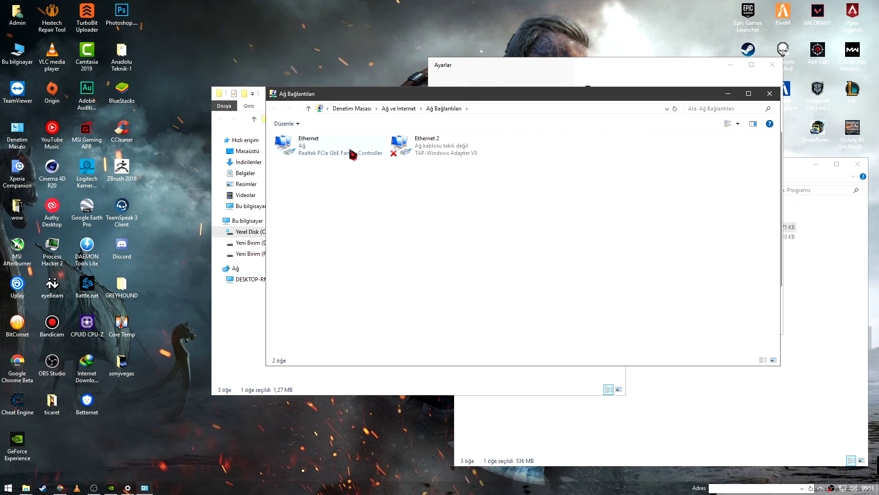
{"action": "right_click", "coordinate": [325, 143]}
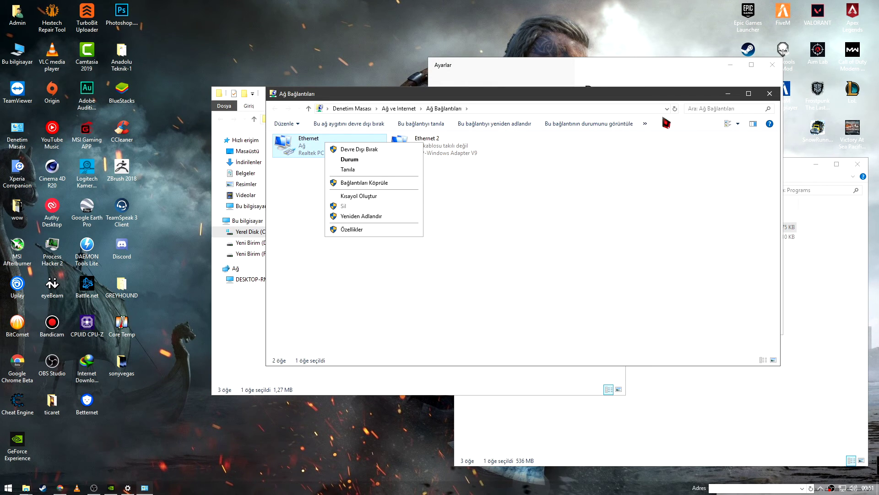
{"action": "left_click", "coordinate": [770, 95]}
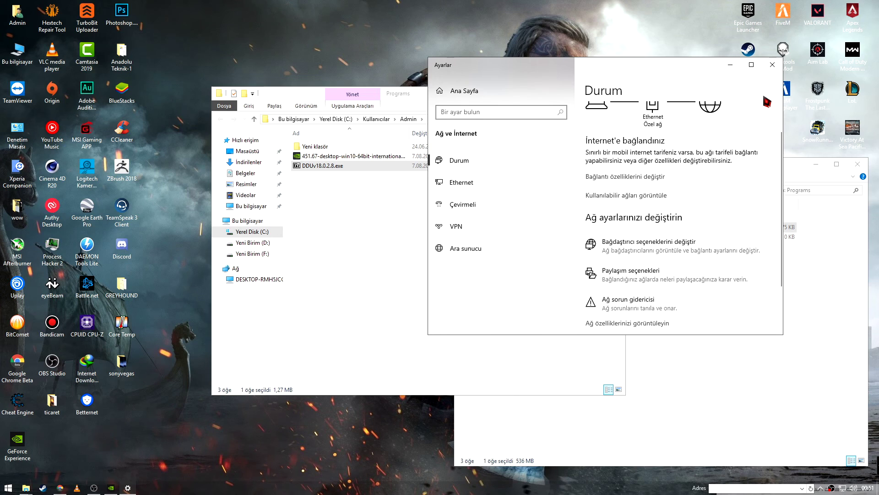
Step: Extract DDUv18.0.2.8.exe into the Programs folder and launch Display Driver Uninstaller from the extracted DDU v18.0.2.8 folder
{"action": "left_click", "coordinate": [358, 234]}
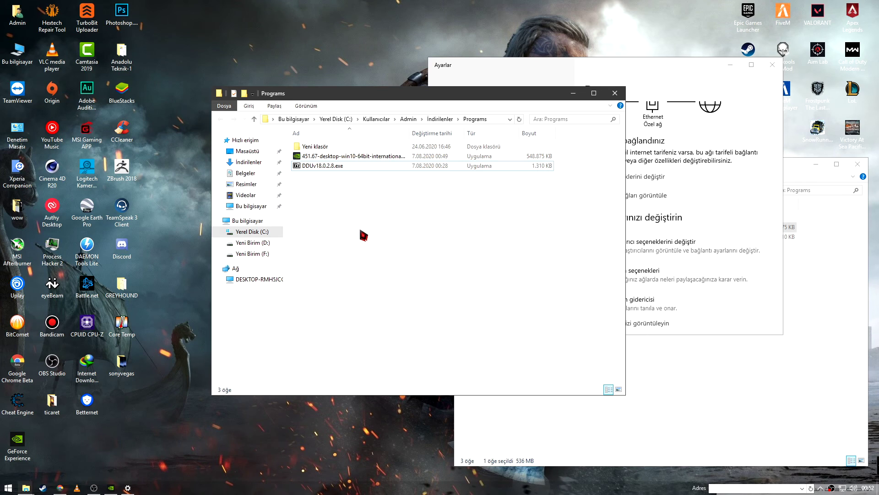
{"action": "double_click", "coordinate": [321, 171]}
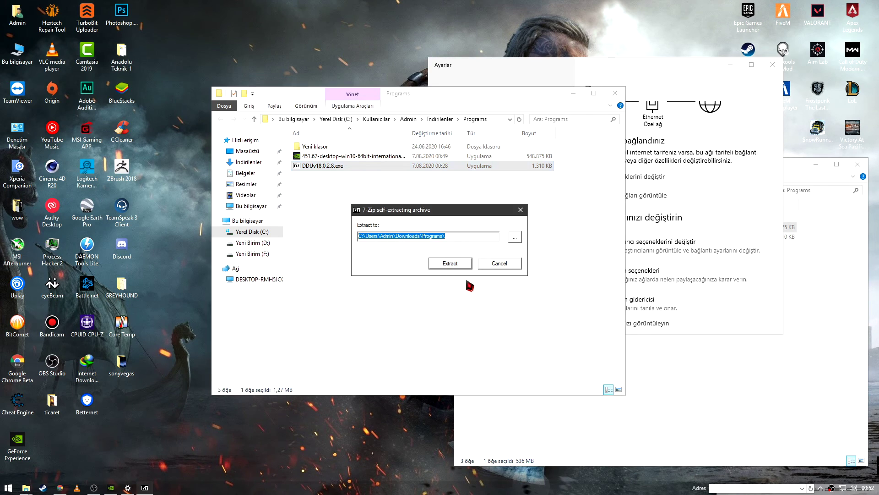
{"action": "left_click", "coordinate": [448, 264]}
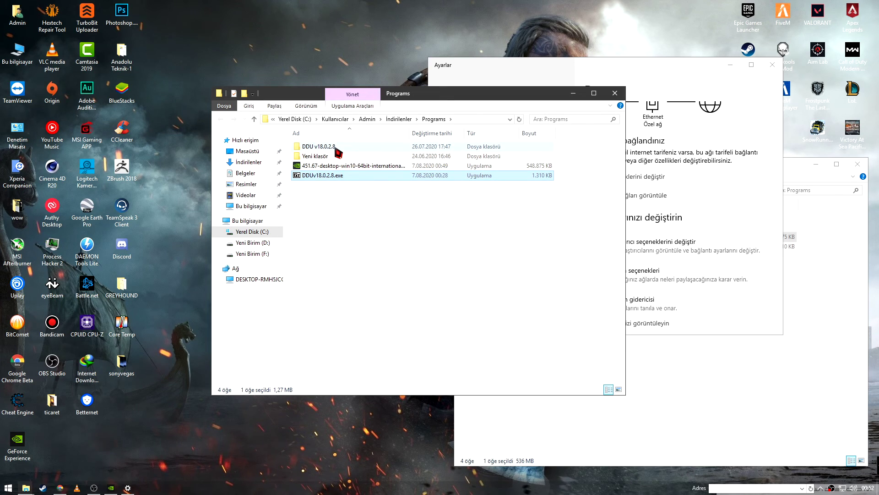
{"action": "double_click", "coordinate": [335, 148]}
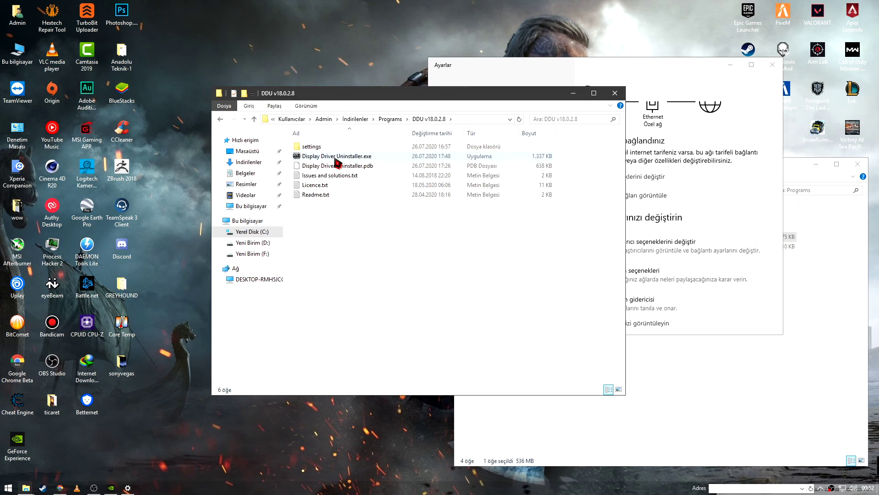
{"action": "left_click", "coordinate": [336, 158]}
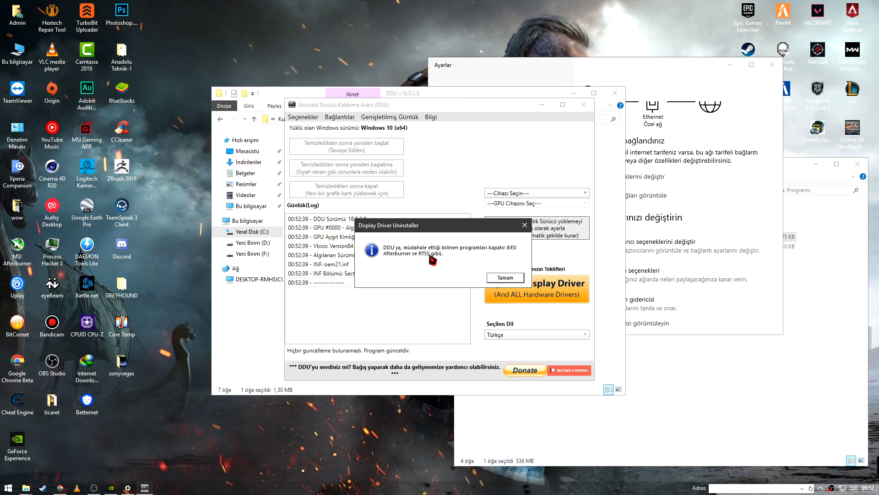
Step: Acknowledge the Display Driver Uninstaller startup notices, keep its default cleanup options, and dismiss the safe mode recommendation
{"action": "left_click", "coordinate": [507, 278]}
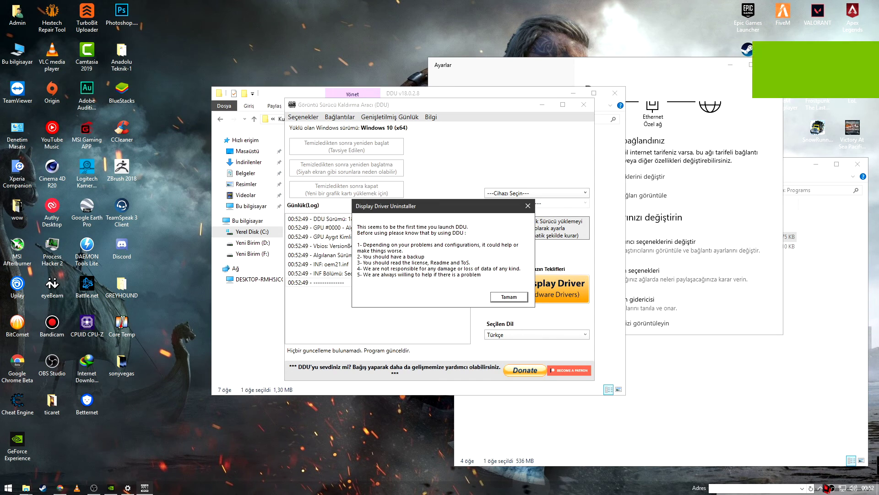
{"action": "left_click", "coordinate": [508, 297]}
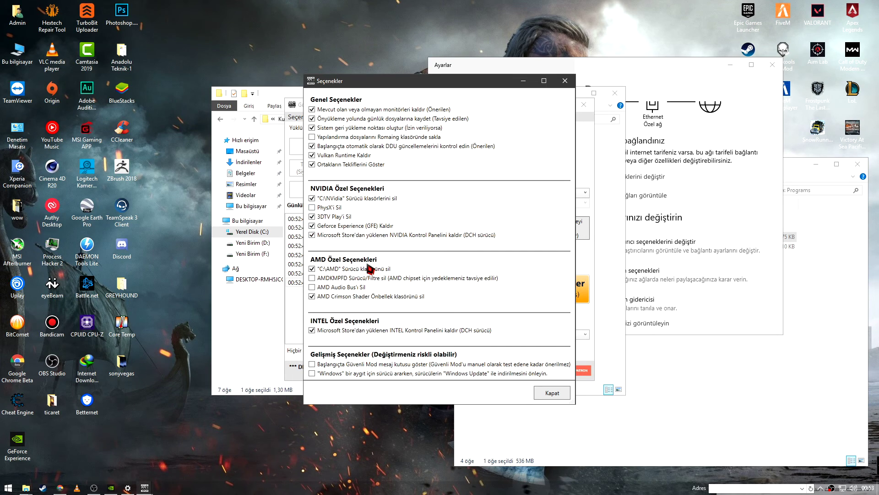
{"action": "mouse_move", "coordinate": [402, 302]}
{"action": "left_click", "coordinate": [552, 394]}
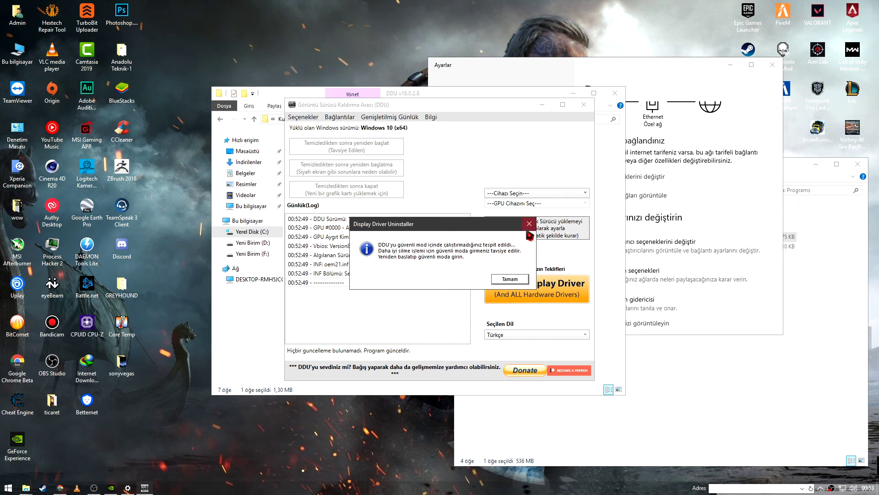
{"action": "left_click", "coordinate": [529, 224]}
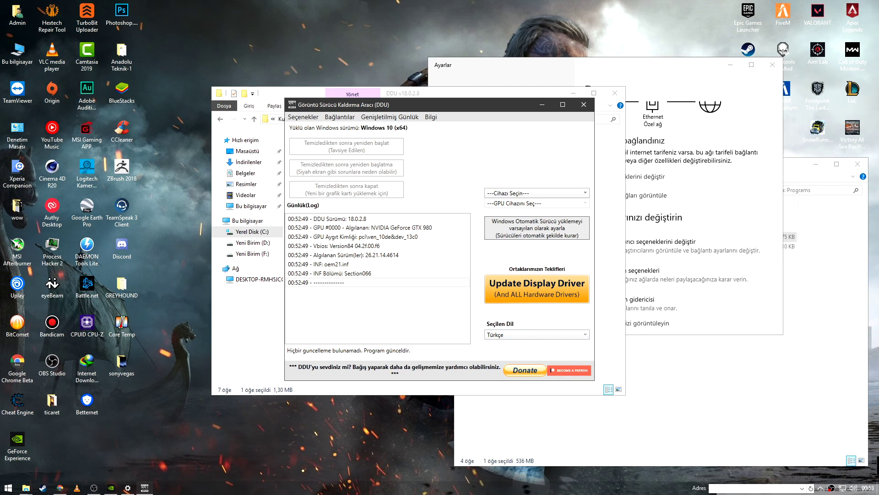
Step: Close GeForce Experience and check the hidden system tray icons for other programs running in the background
{"action": "left_click", "coordinate": [820, 488]}
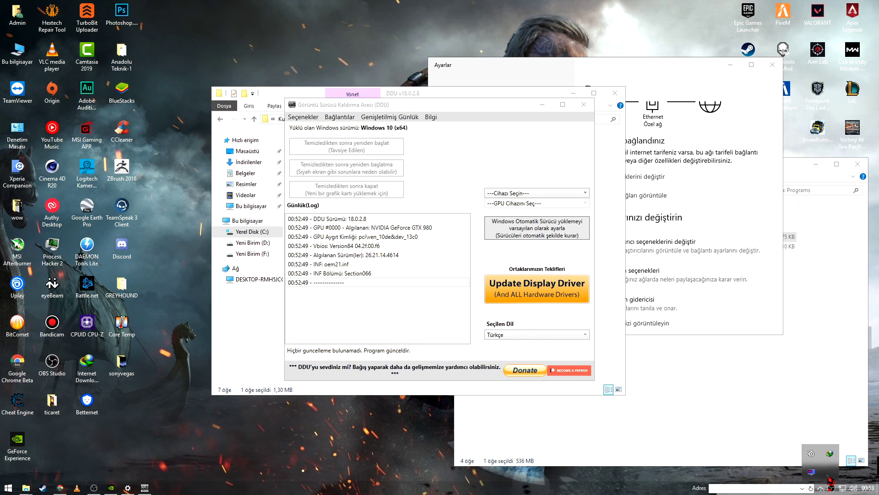
{"action": "left_click", "coordinate": [432, 288]}
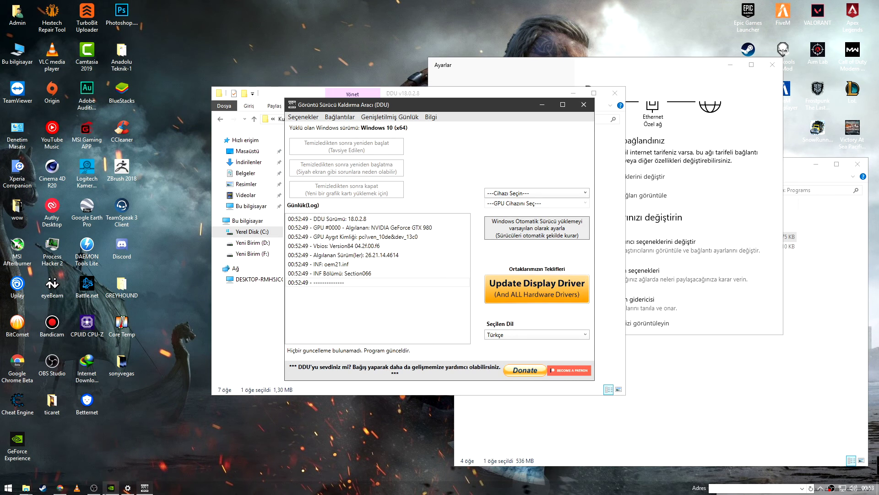
{"action": "left_click", "coordinate": [110, 488]}
{"action": "left_click", "coordinate": [705, 72]}
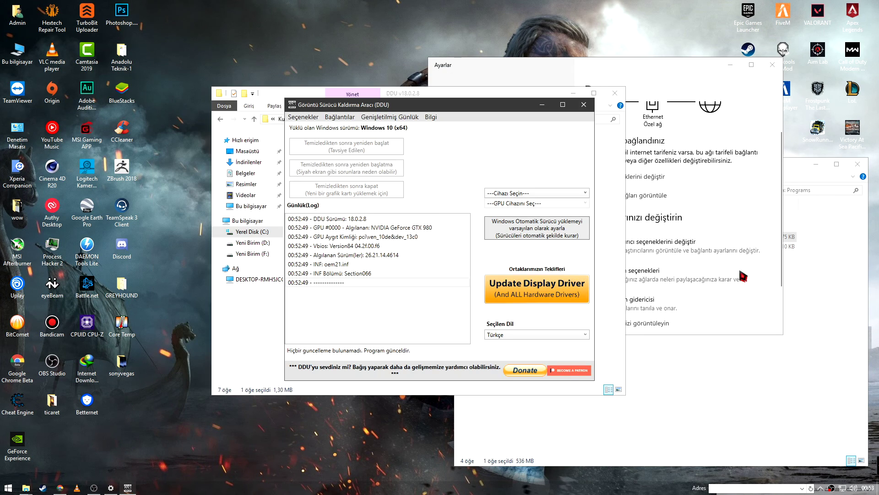
{"action": "left_click", "coordinate": [822, 488]}
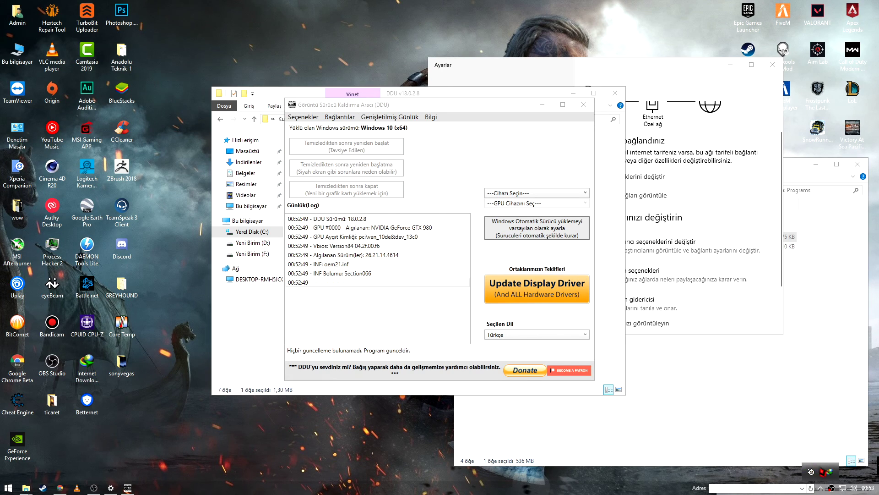
{"action": "left_click", "coordinate": [822, 489]}
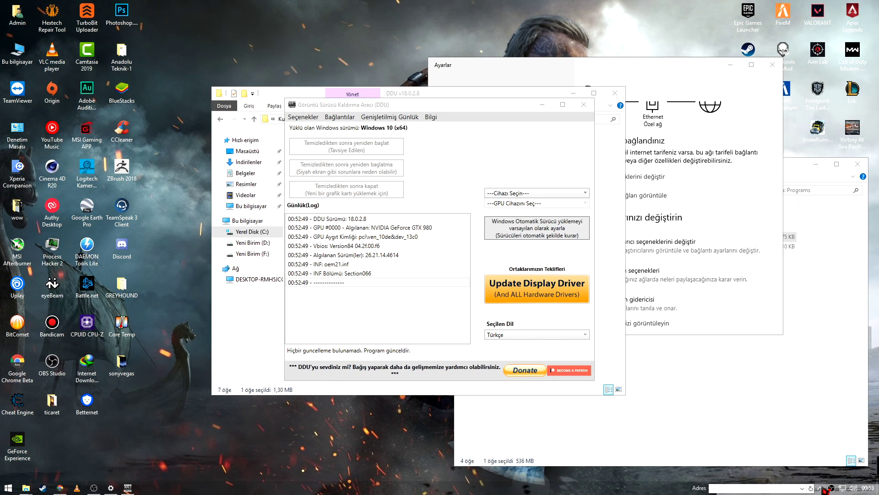
{"action": "left_click", "coordinate": [821, 489]}
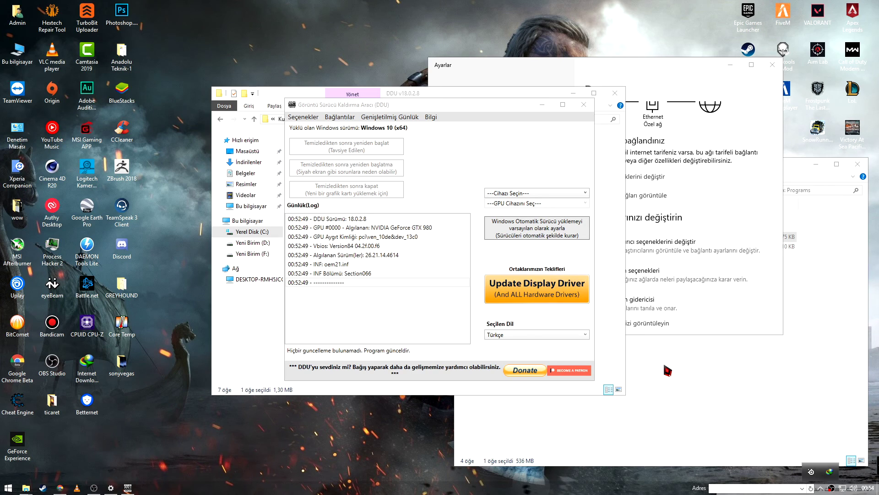
{"action": "left_click", "coordinate": [584, 323]}
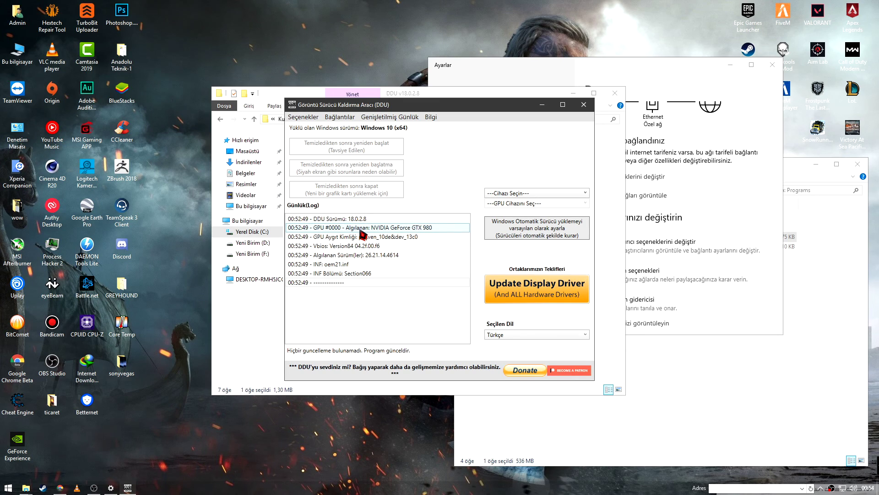
Step: Select the NVIDIA graphics card (Ekran Kartı) as the device and run the recommended driver cleanup with a restart
{"action": "left_click", "coordinate": [534, 194]}
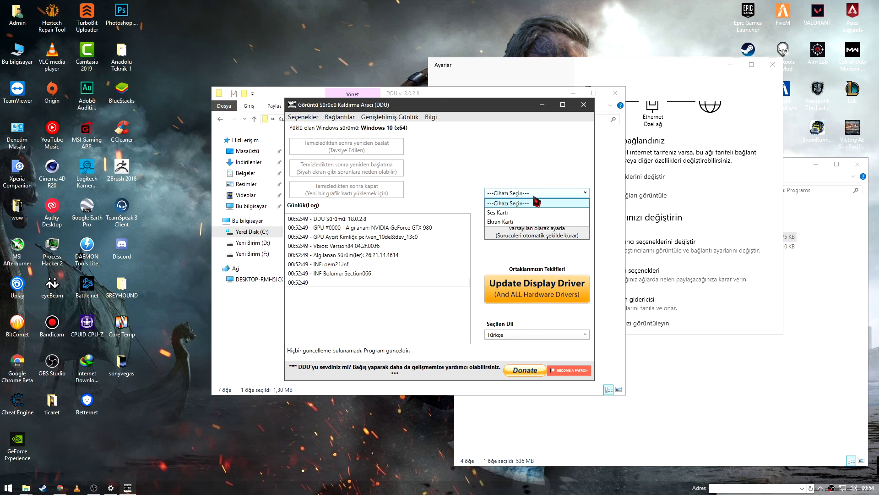
{"action": "left_click", "coordinate": [526, 222]}
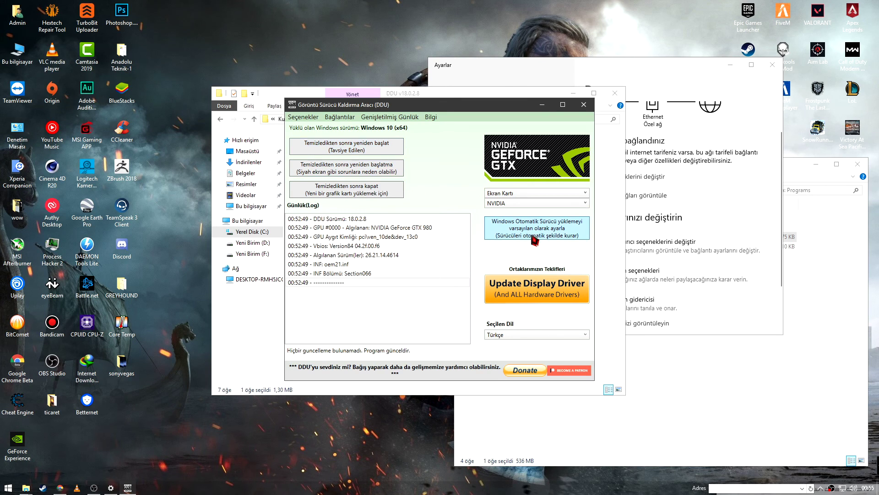
{"action": "left_click", "coordinate": [348, 147]}
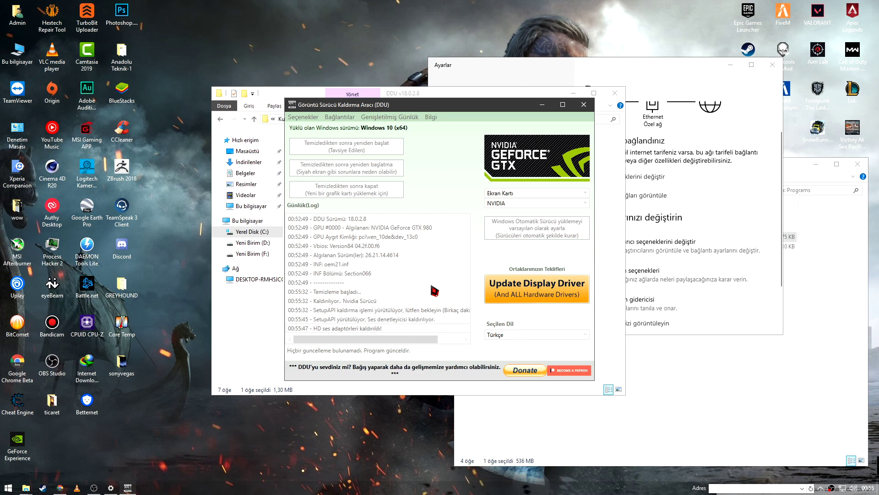
{"action": "left_click", "coordinate": [823, 489]}
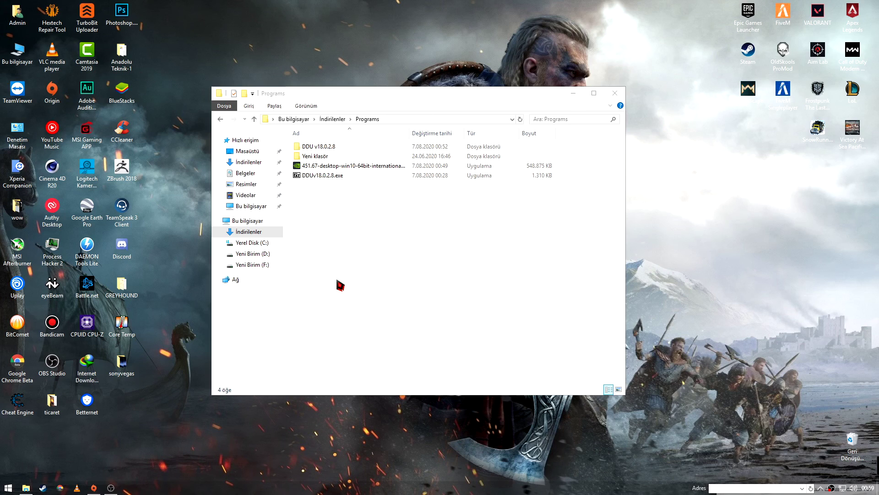
Step: Locate the 451.67 driver installer and the DDU file in the Programs folder after the restart
{"action": "left_click", "coordinate": [345, 168]}
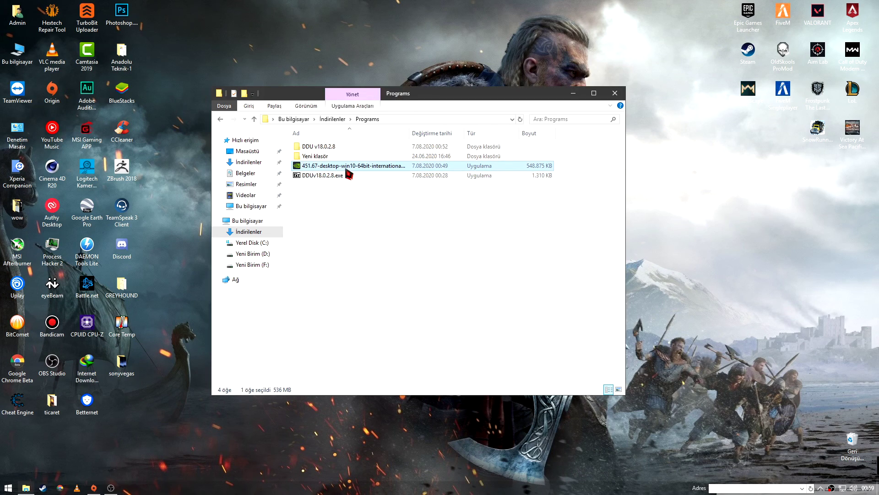
{"action": "left_click", "coordinate": [336, 178]}
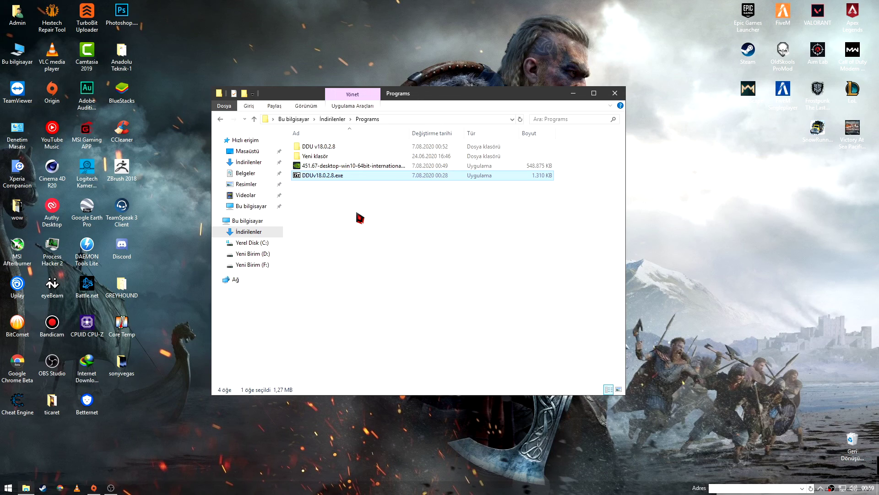
Step: Launch the 451.67 driver installer from the Programs folder, confirm its file extraction, and minimize the folder window
{"action": "left_click", "coordinate": [361, 167]}
{"action": "left_click", "coordinate": [368, 207]}
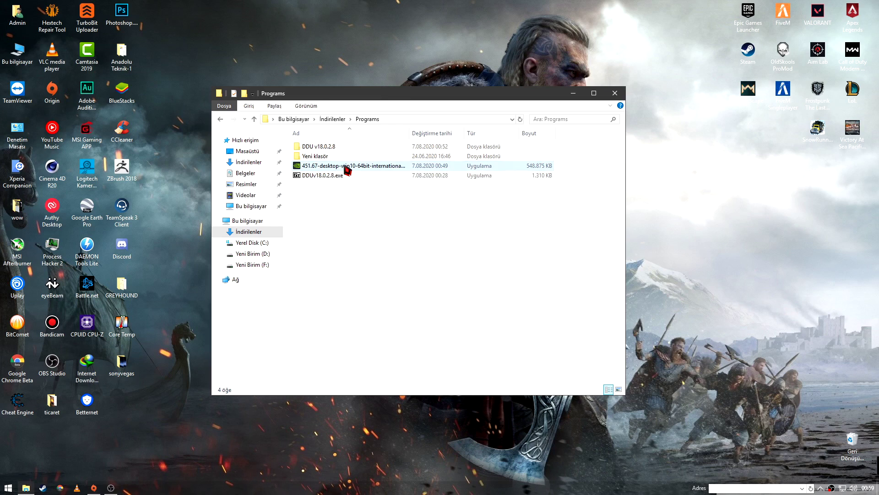
{"action": "left_click", "coordinate": [343, 166]}
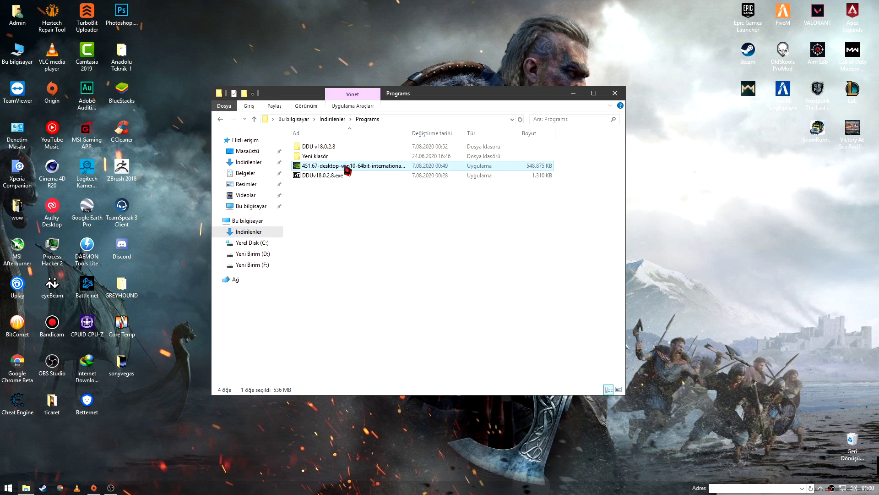
{"action": "double_click", "coordinate": [344, 167]}
{"action": "left_click", "coordinate": [417, 264]}
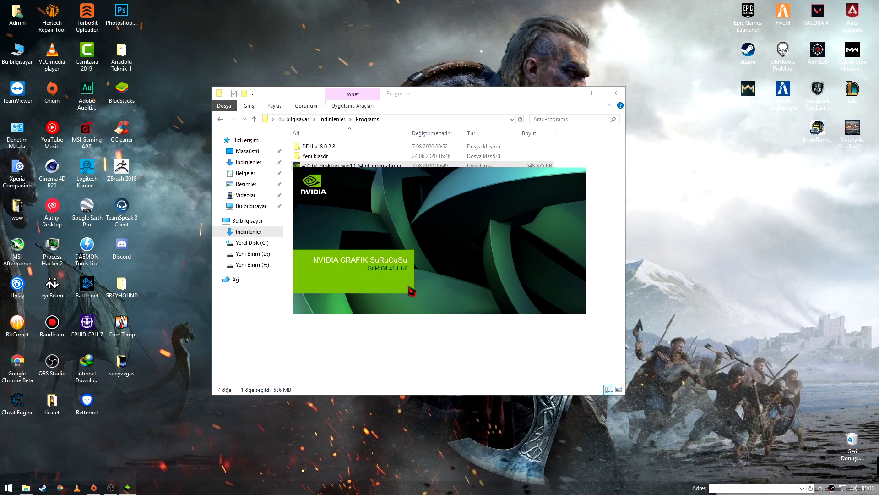
{"action": "left_click", "coordinate": [581, 97]}
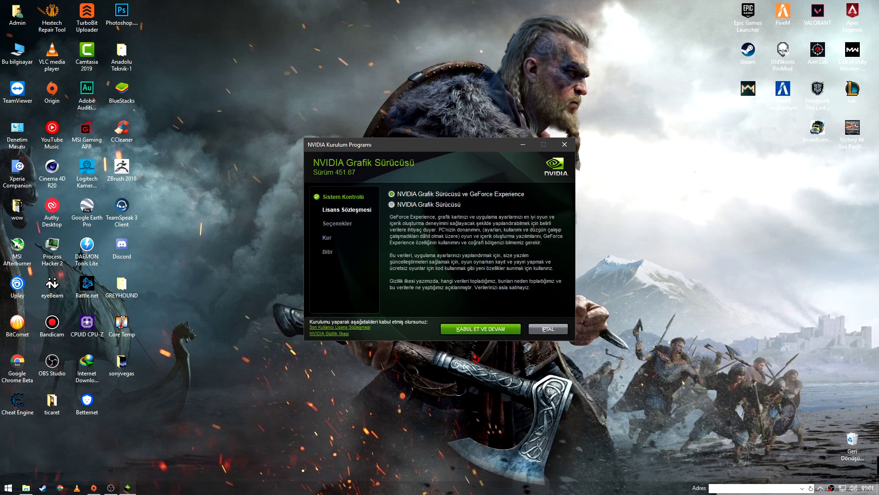
Step: Accept the licence for the graphics driver with GeForce Experience and choose the Özel (Gelişmiş) custom installation
{"action": "left_click_drag", "start_coordinate": [432, 153], "coordinate": [419, 154]}
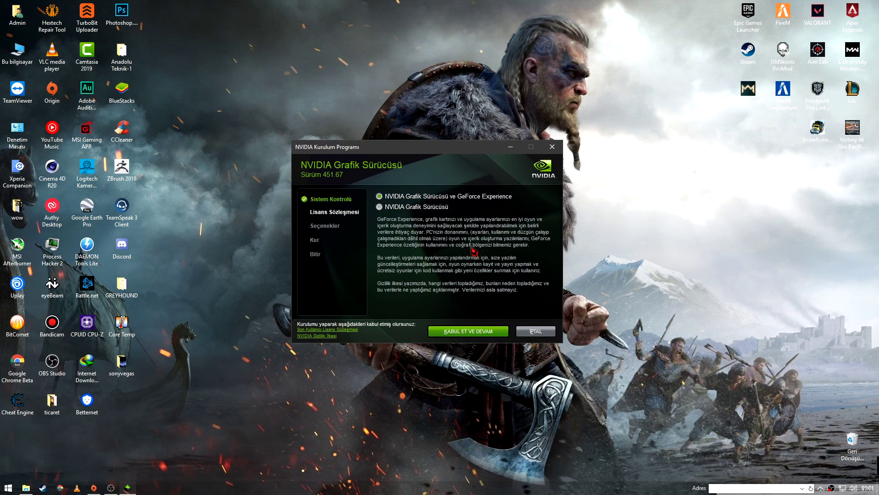
{"action": "left_click", "coordinate": [475, 335]}
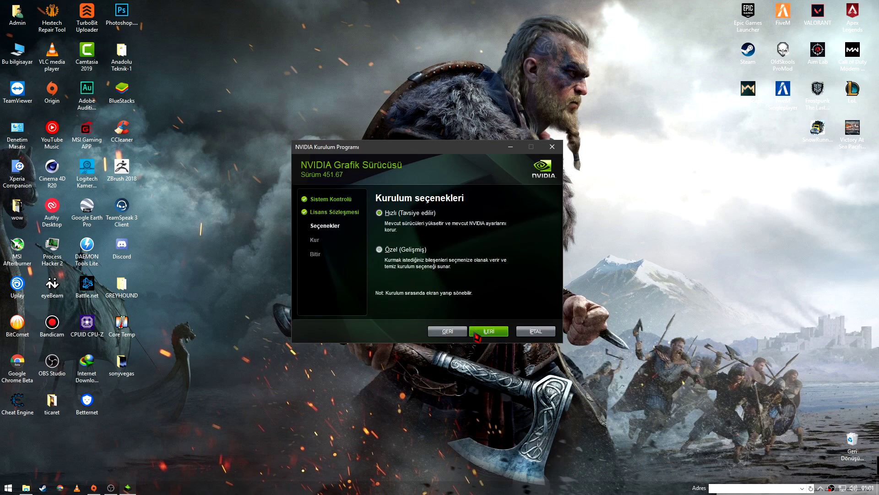
{"action": "left_click", "coordinate": [405, 252]}
{"action": "left_click", "coordinate": [491, 333]}
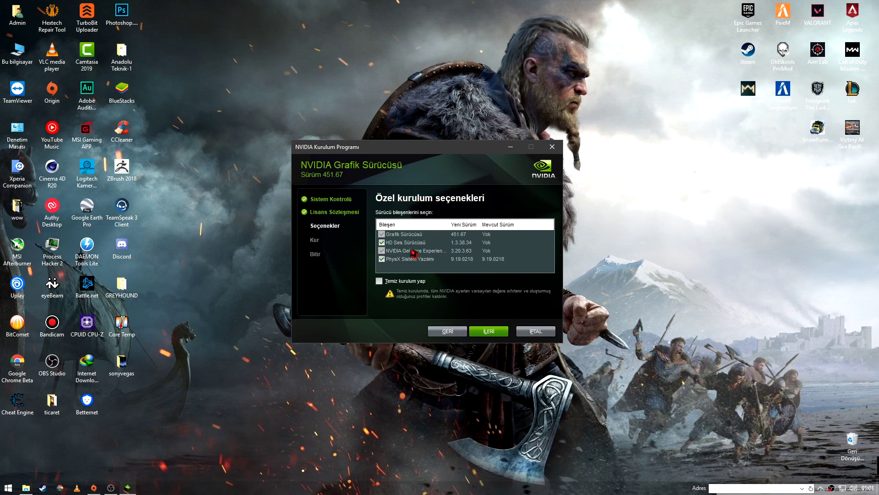
Step: Review the graphics and HD audio driver components, keep all components selected, and start the installation
{"action": "left_click", "coordinate": [424, 235]}
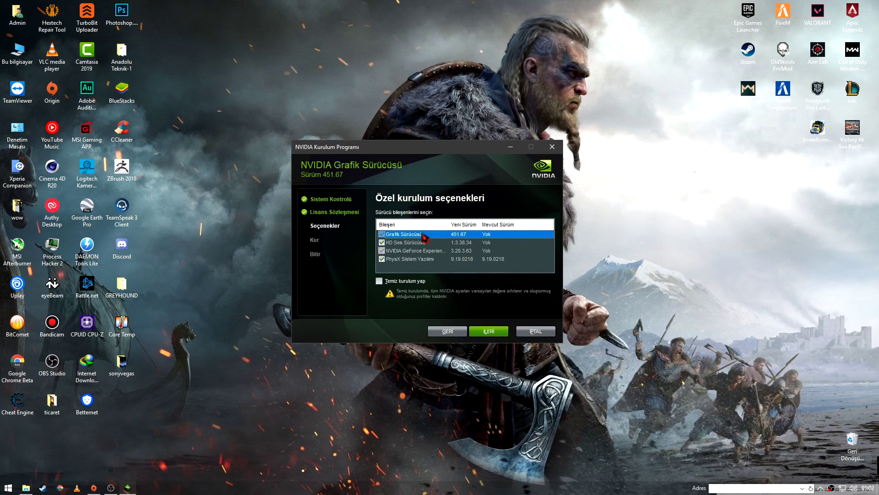
{"action": "left_click", "coordinate": [496, 243]}
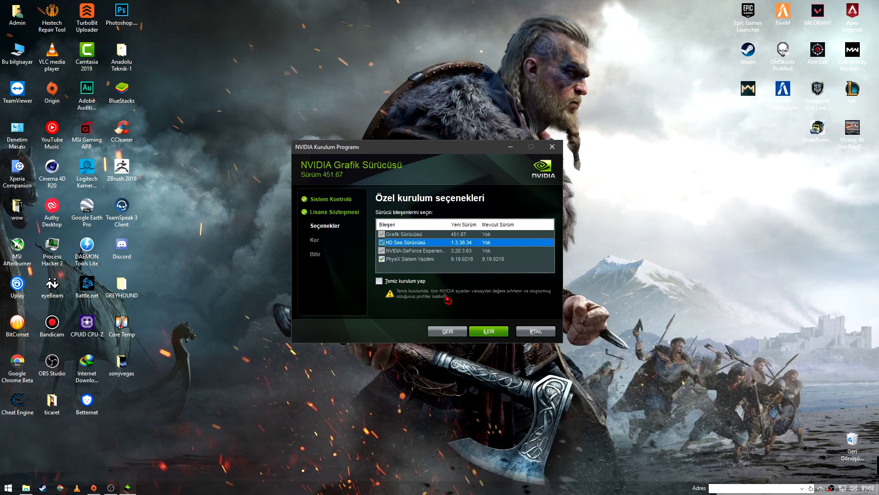
{"action": "left_click", "coordinate": [484, 333]}
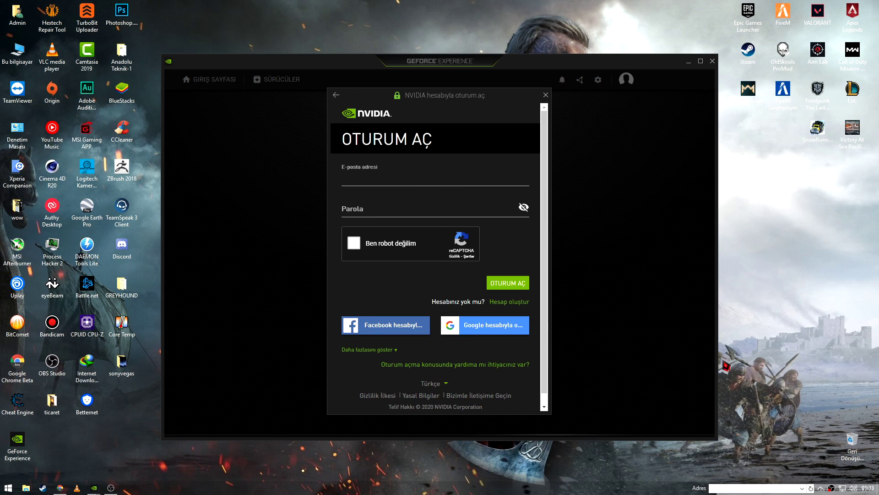
{"action": "left_click", "coordinate": [546, 345]}
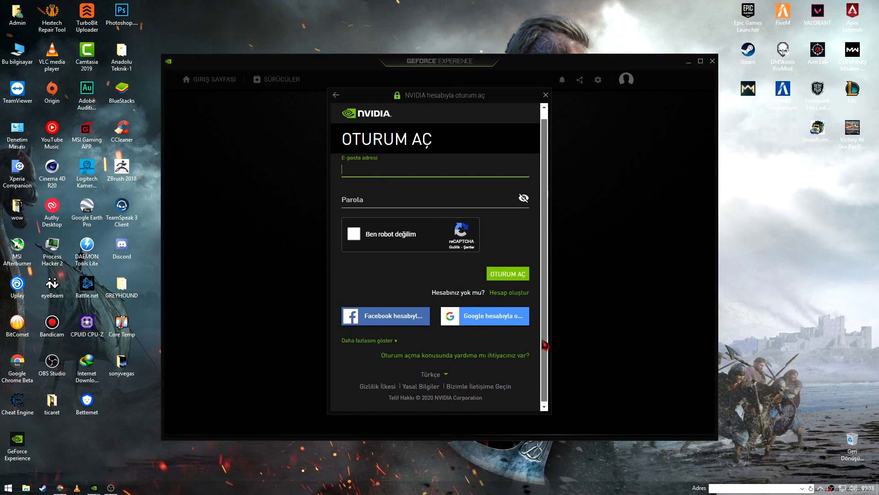
{"action": "scroll", "coordinate": [547, 337], "scroll_direction": "up", "scroll_amount": 1}
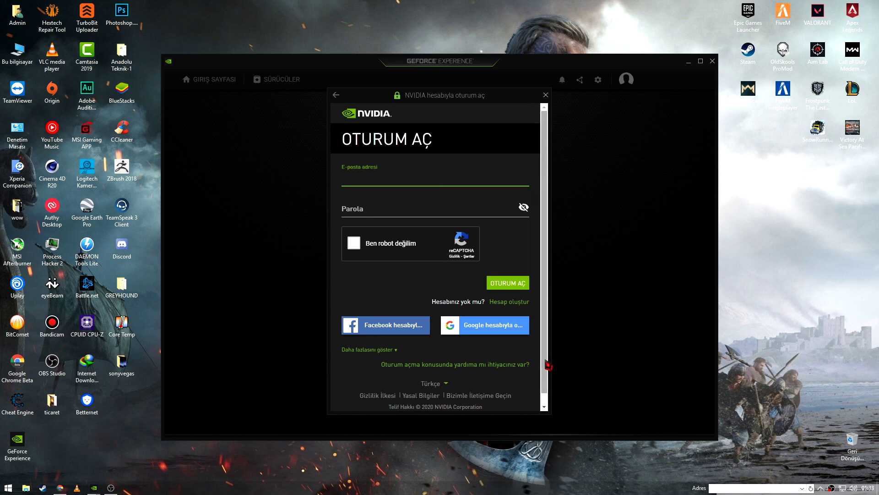
{"action": "scroll", "coordinate": [546, 377], "scroll_direction": "down", "scroll_amount": 1}
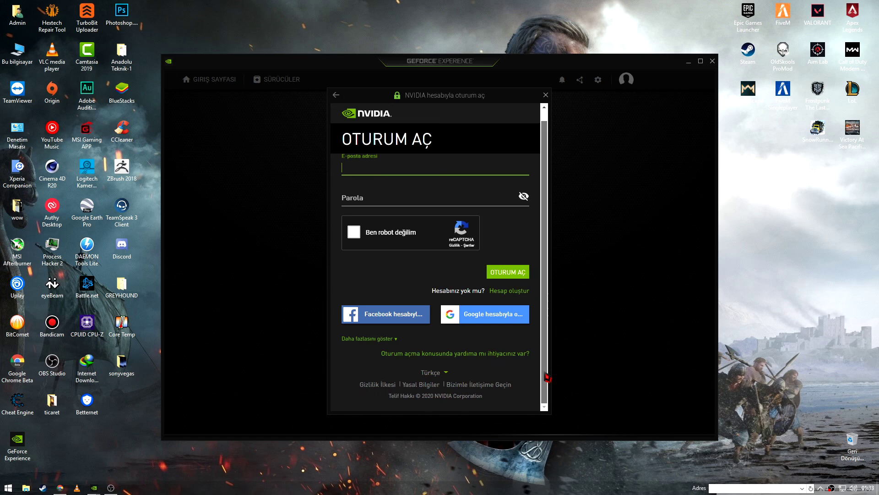
{"action": "left_click_drag", "start_coordinate": [547, 378], "coordinate": [547, 374]}
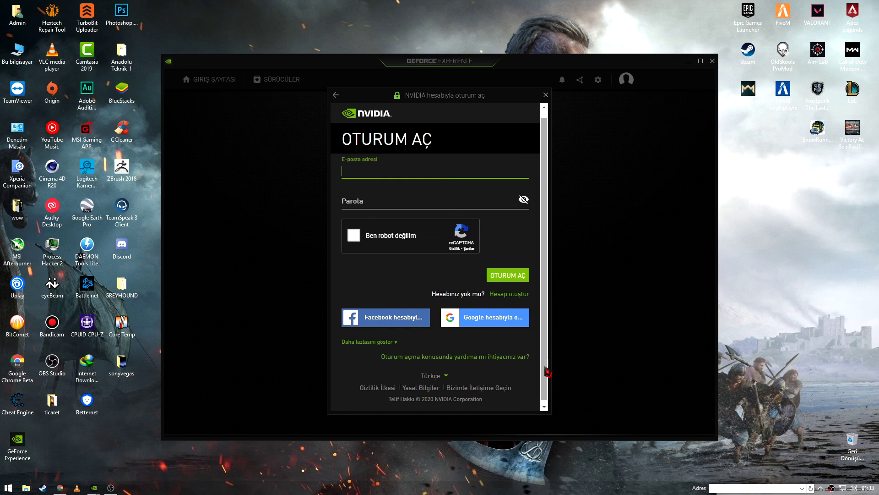
{"action": "scroll", "coordinate": [546, 377], "scroll_direction": "up", "scroll_amount": 1}
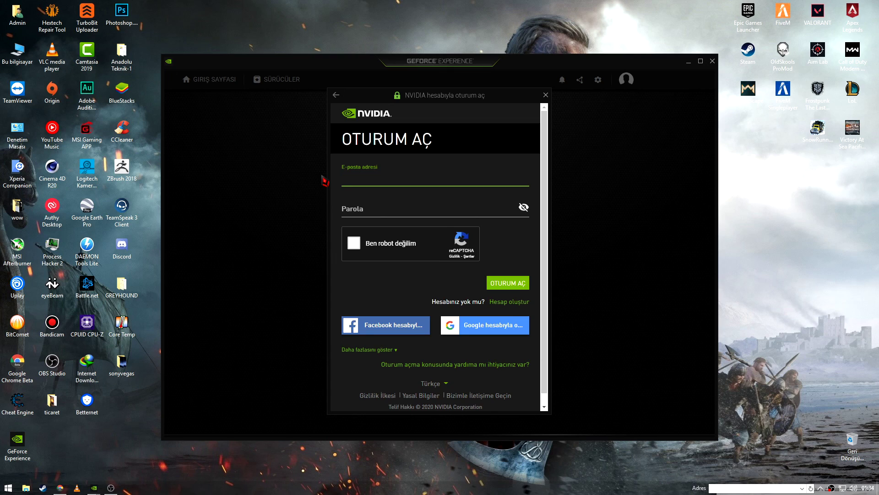